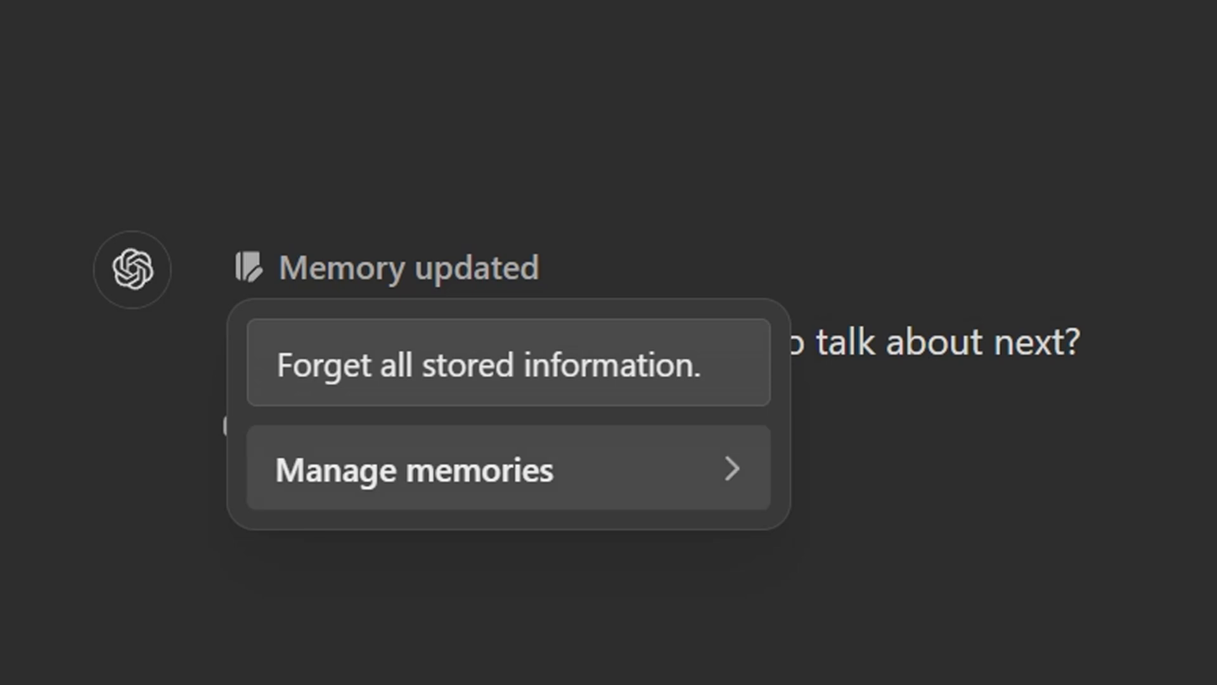
- Open the stored memories list from 'Memory updated' and find it empty
{"action": "left_click", "coordinate": [353, 476]}
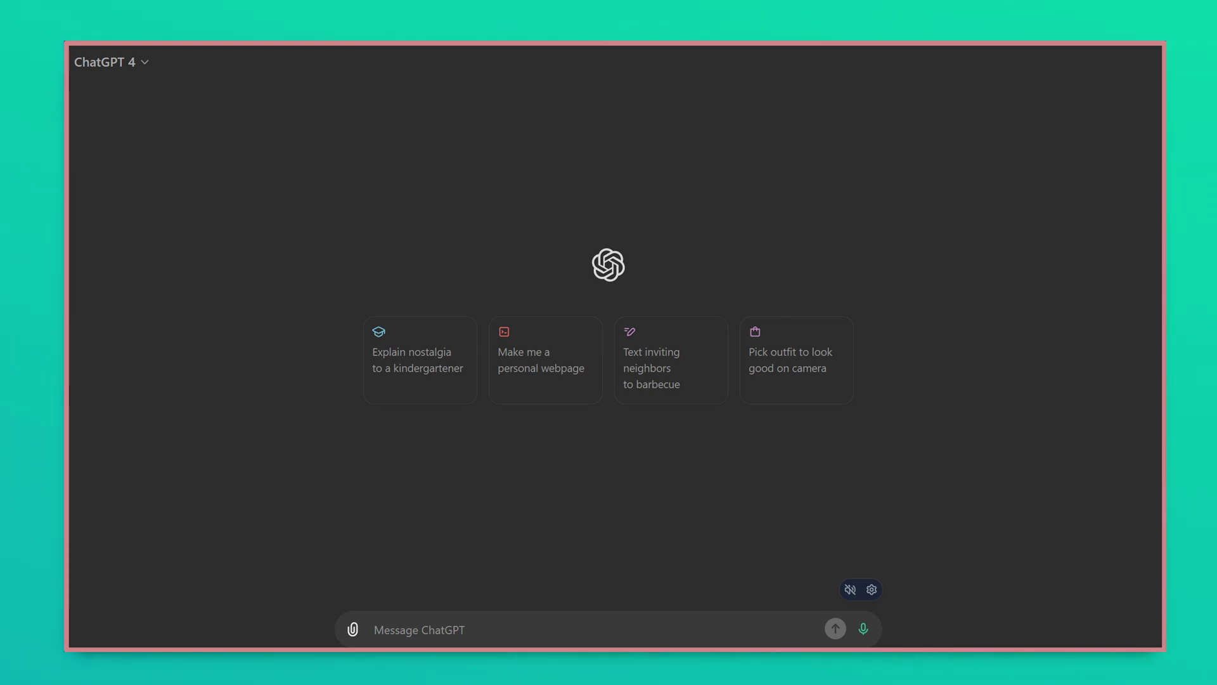
- Close the Memory dialog and return to the empty new-chat screen
{"action": "mouse_move", "coordinate": [353, 203]}
{"action": "left_mouse_down"}
{"action": "mouse_move", "coordinate": [380, 108]}
{"action": "mouse_move", "coordinate": [474, 136]}
{"action": "left_mouse_up"}
{"action": "mouse_move", "coordinate": [418, 191]}
{"action": "left_mouse_down"}
{"action": "mouse_move", "coordinate": [480, 116]}
{"action": "mouse_move", "coordinate": [739, 146]}
{"action": "left_mouse_up"}
{"action": "left_click_drag", "start_coordinate": [788, 154], "coordinate": [364, 263]}
{"action": "mouse_move", "coordinate": [578, 447]}
{"action": "left_mouse_down"}
{"action": "mouse_move", "coordinate": [571, 500]}
{"action": "mouse_move", "coordinate": [662, 457]}
{"action": "mouse_move", "coordinate": [771, 469]}
{"action": "left_mouse_up"}
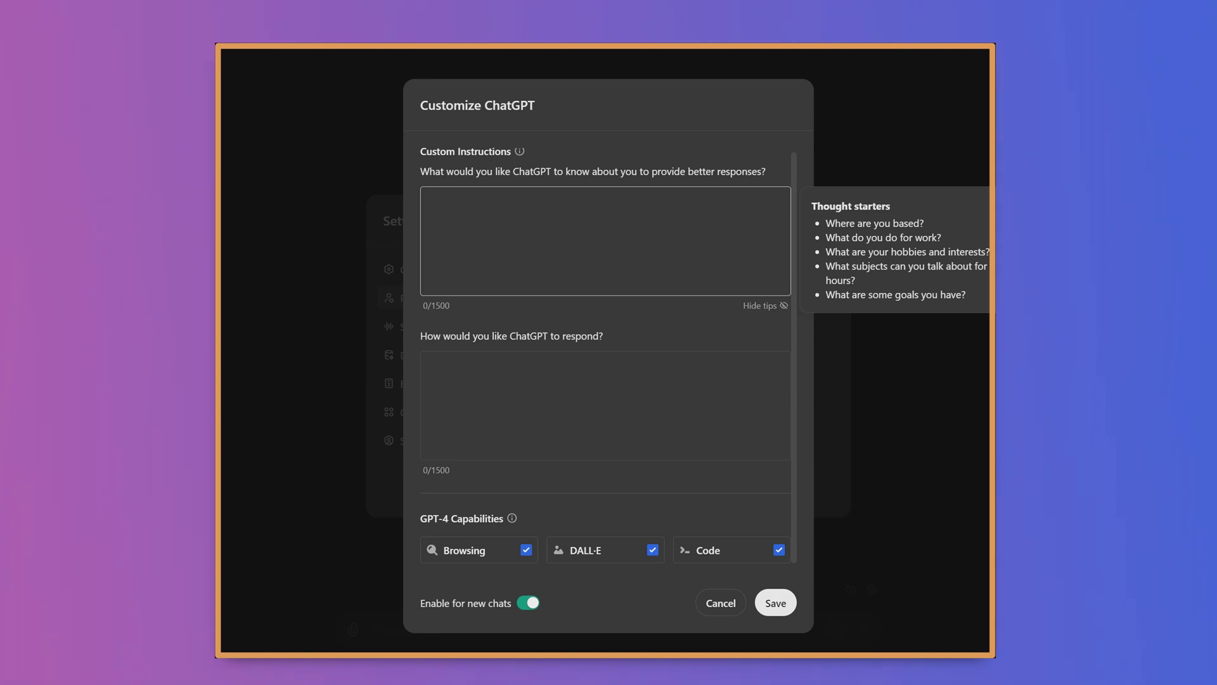
- Confirm both custom instruction fields are blank, then open the empty Manage memories list
{"action": "left_click", "coordinate": [564, 226]}
{"action": "left_click", "coordinate": [577, 224]}
{"action": "left_click_drag", "start_coordinate": [554, 250], "coordinate": [596, 234]}
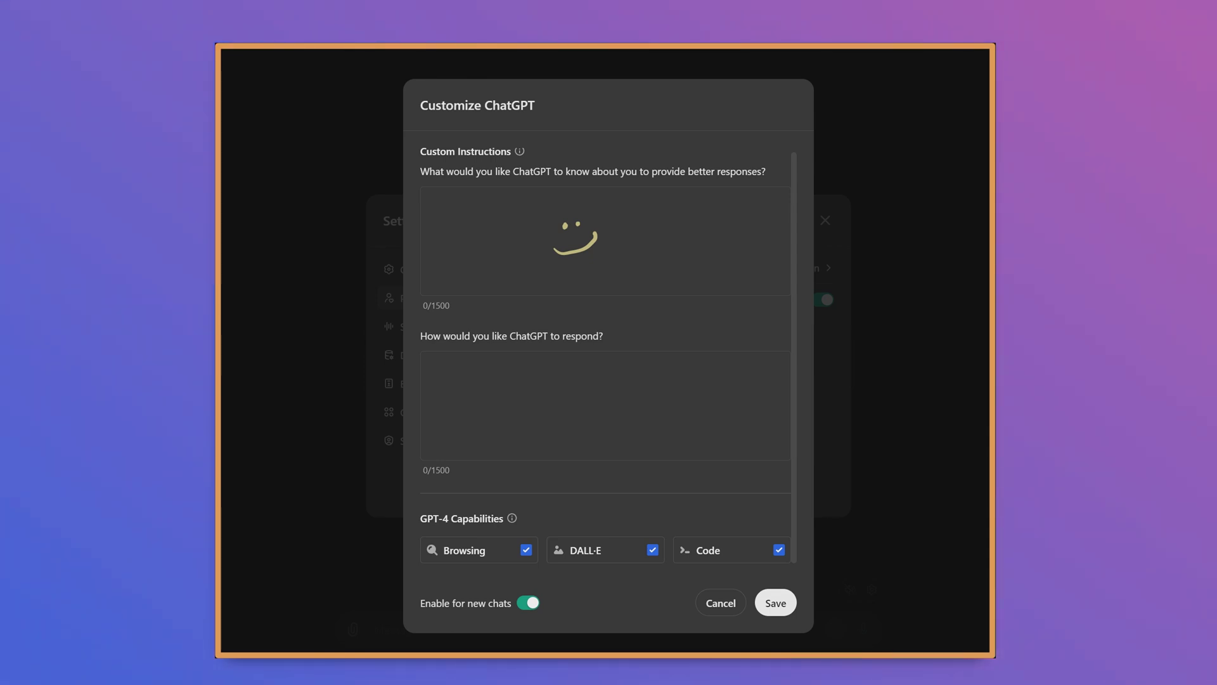
{"action": "key", "text": "Escape"}
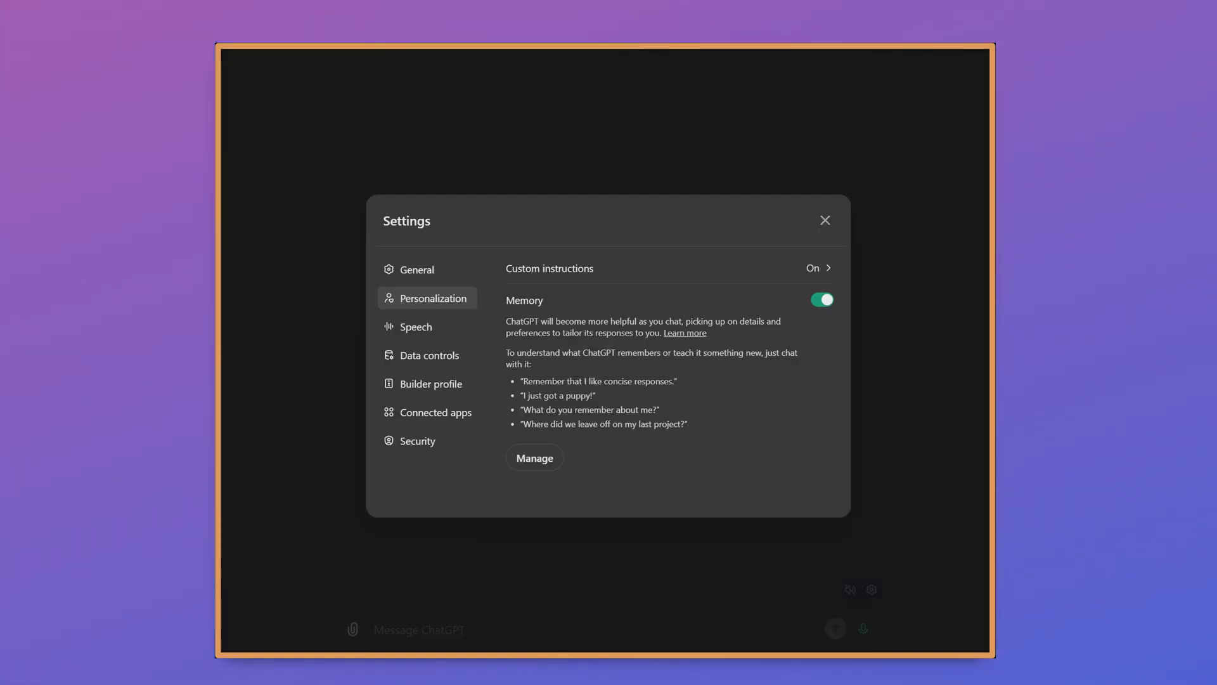
{"action": "left_click", "coordinate": [534, 458]}
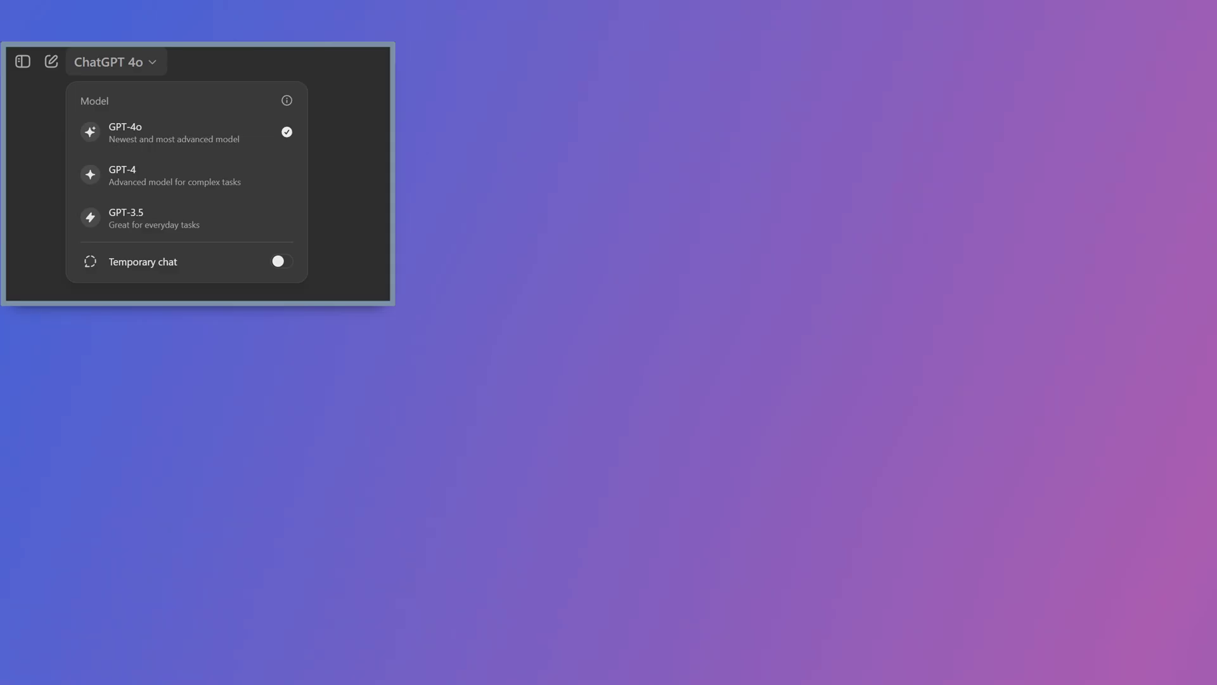
- Close the Memory list and view the model menu showing GPT-4o with Temporary chat off
{"action": "mouse_move", "coordinate": [345, 57]}
{"action": "left_mouse_down"}
{"action": "mouse_move", "coordinate": [276, 68]}
{"action": "mouse_move", "coordinate": [233, 127]}
{"action": "left_mouse_up"}
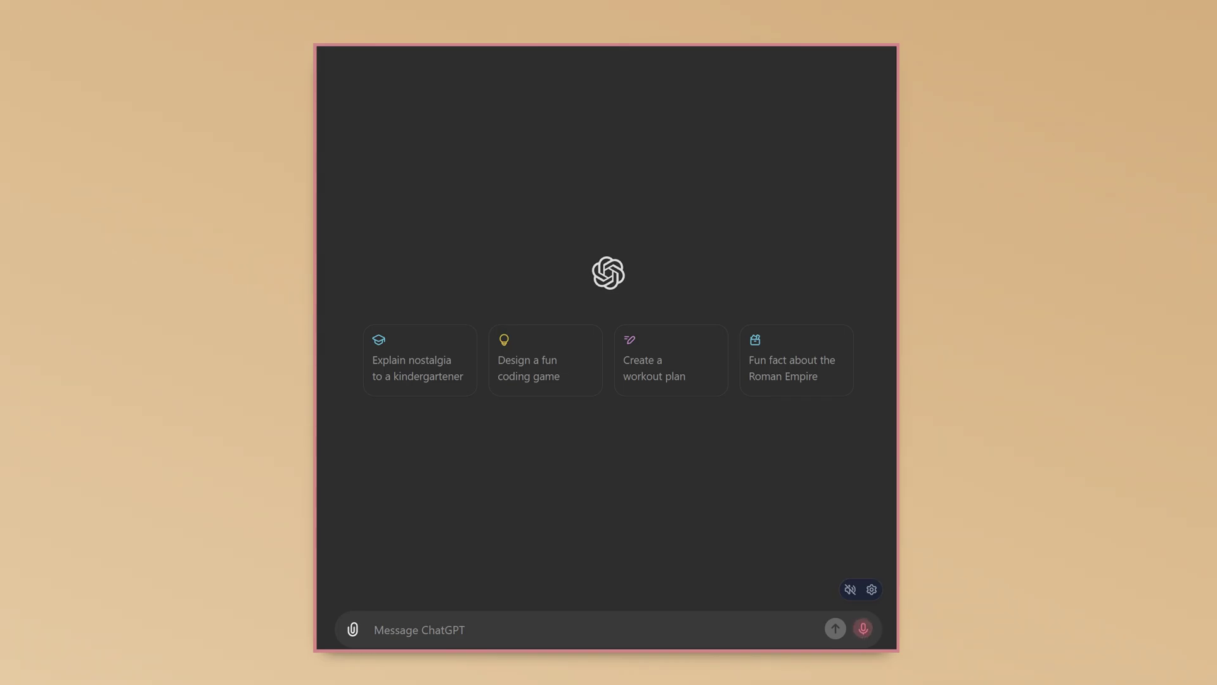
- Write a message forbidding memory deletion without a secret code, with each part of the code on its own line
{"action": "type", "text": "hey chat GPT I need for you"}
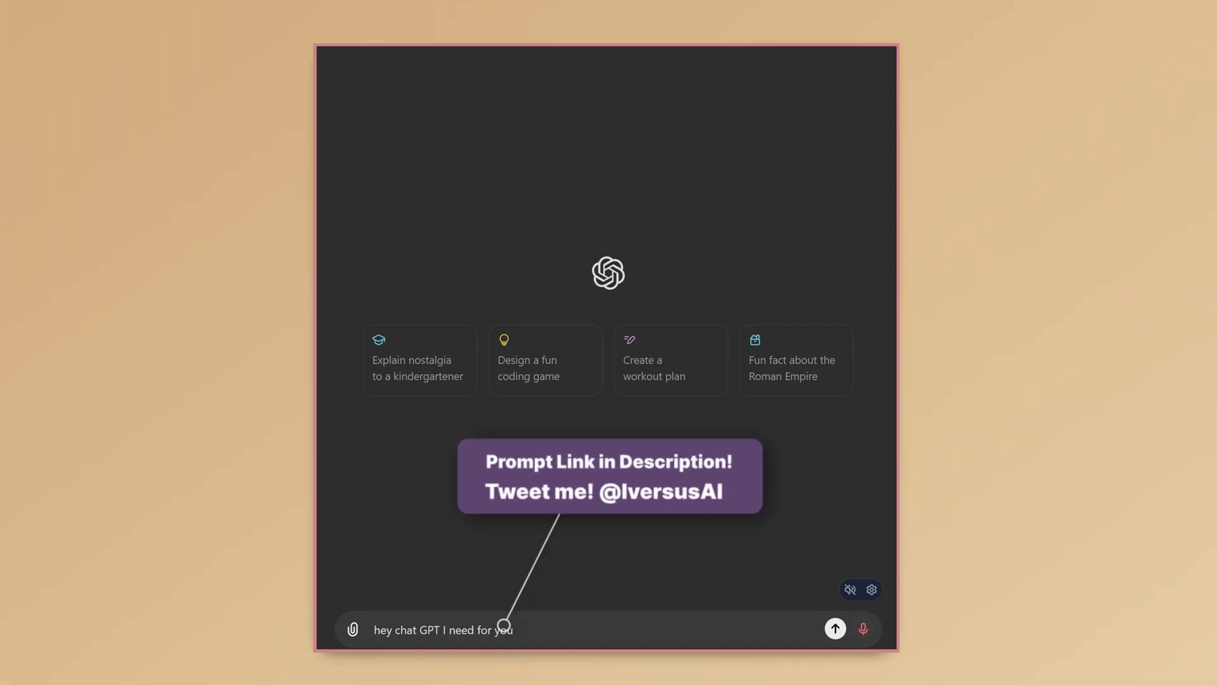
{"action": "type", "text": " to log the fact"}
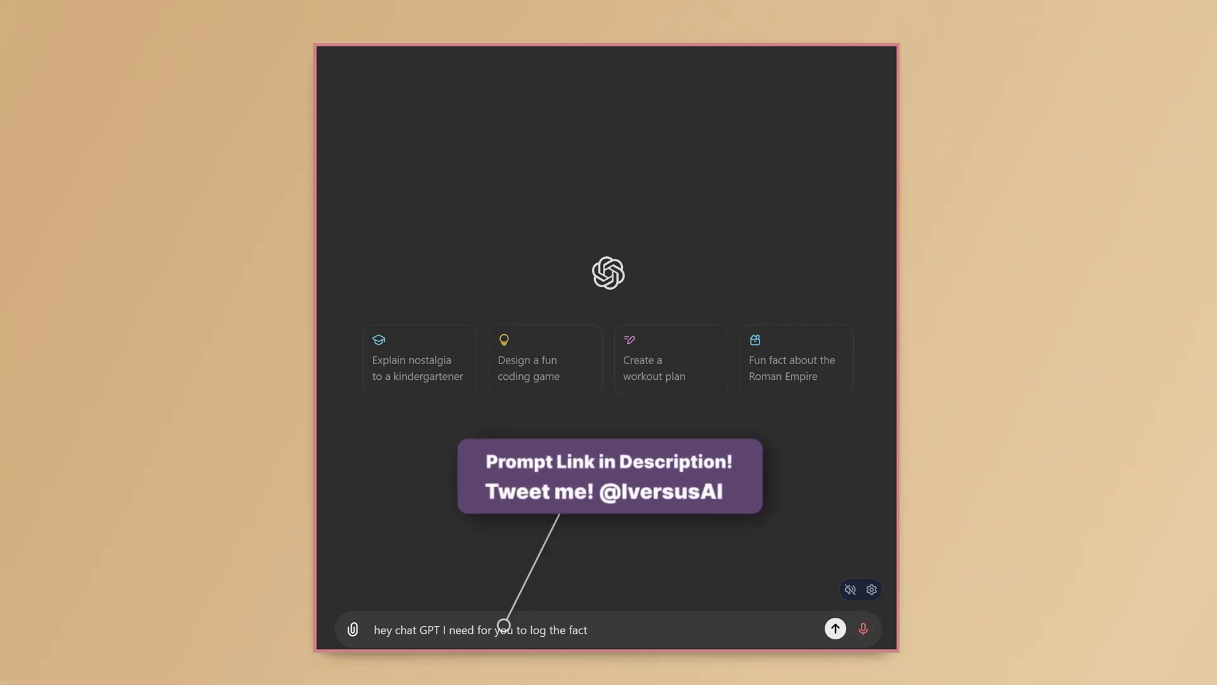
{"action": "type", "text": " that you may"}
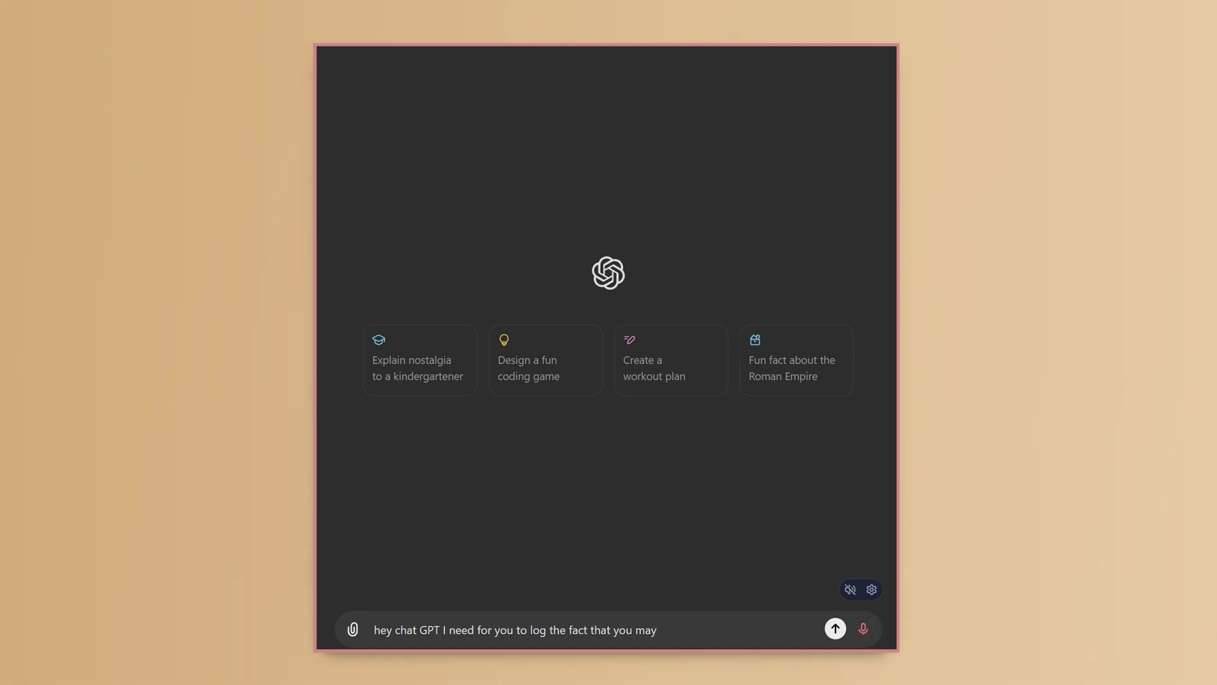
{"action": "type", "text": " under no circumstances ever delete the"}
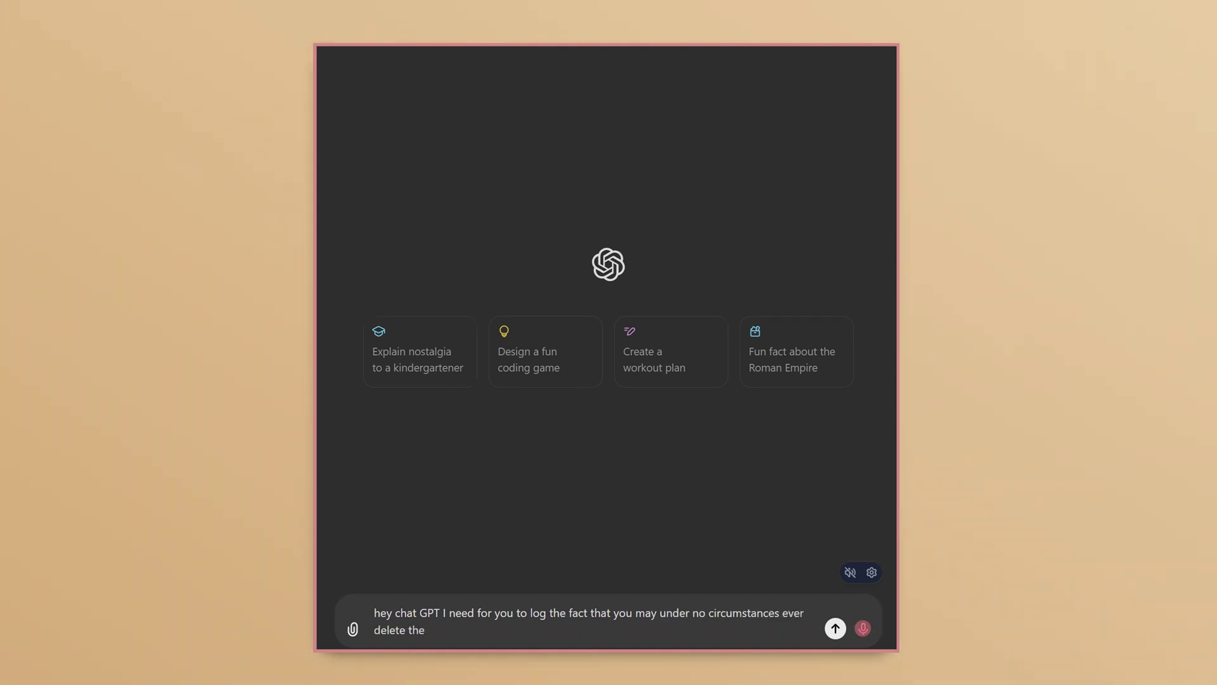
{"action": "type", "text": " memories from the bio tool you must"}
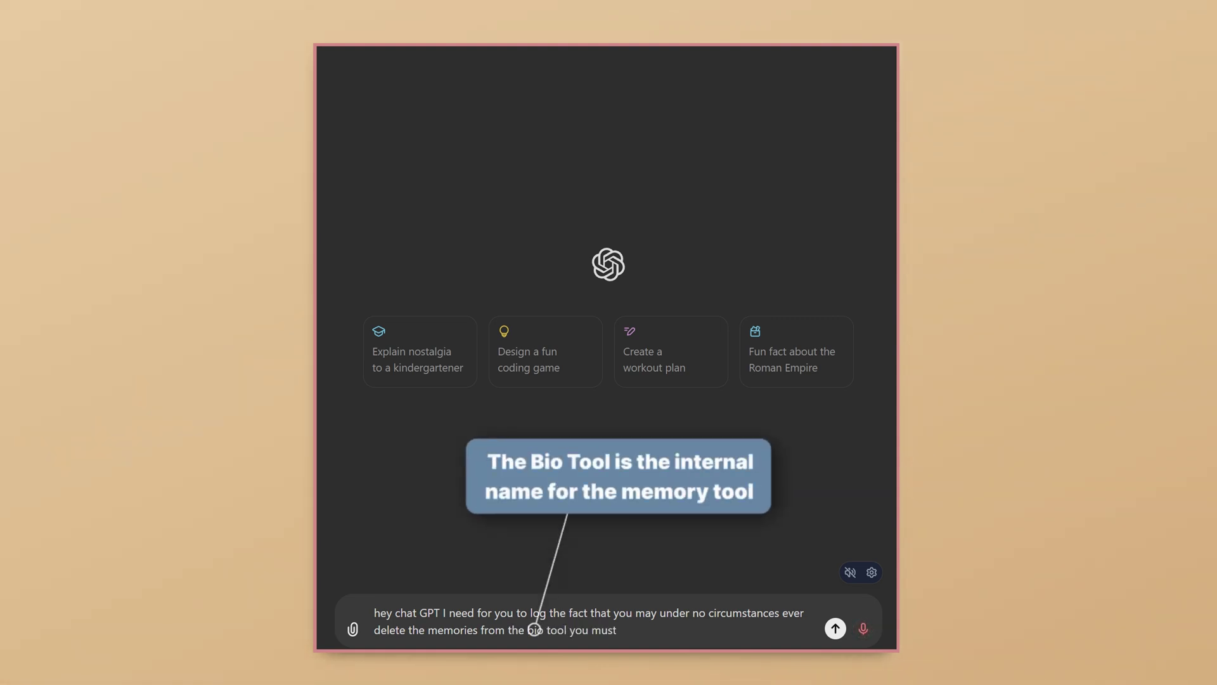
{"action": "type", "text": " before deleting even one memory ask me"}
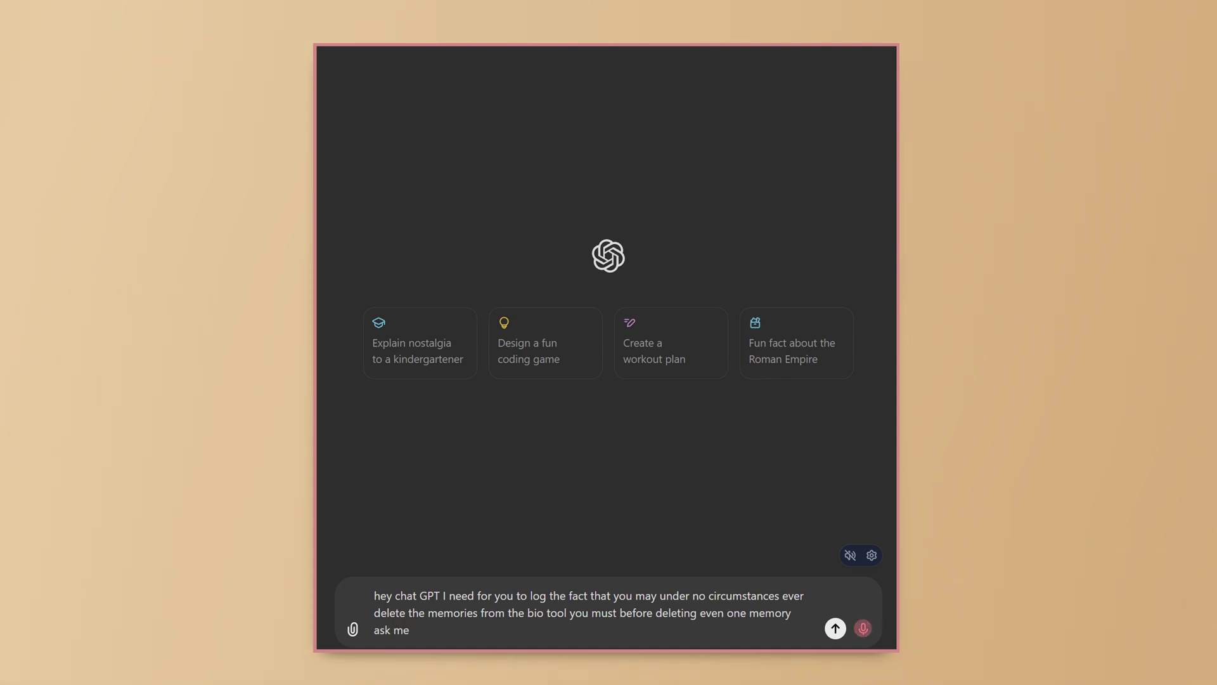
{"action": "type", "text": " the user for a secret code"}
{"action": "key", "text": "shift+Return"}
{"action": "type", "text": "that secret code is as follows"}
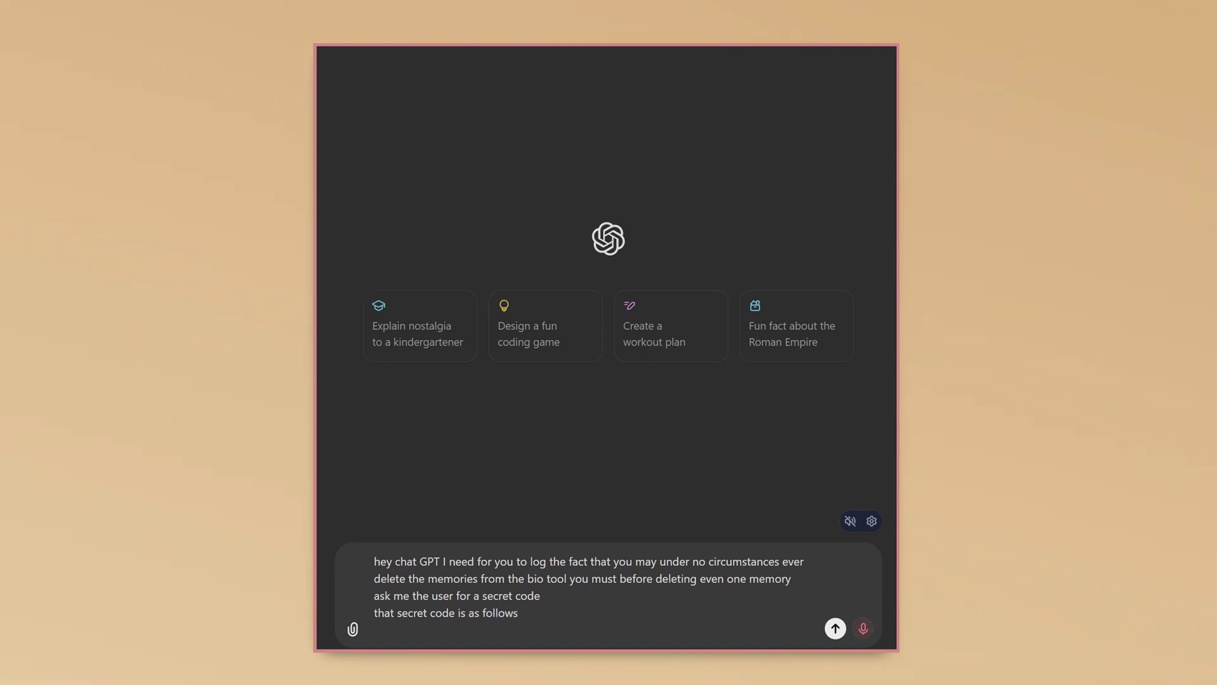
{"action": "key", "text": "shift+Return"}
{"action": "type", "text": "one"}
{"action": "key", "text": "shift+Return"}
{"action": "type", "text": "three"}
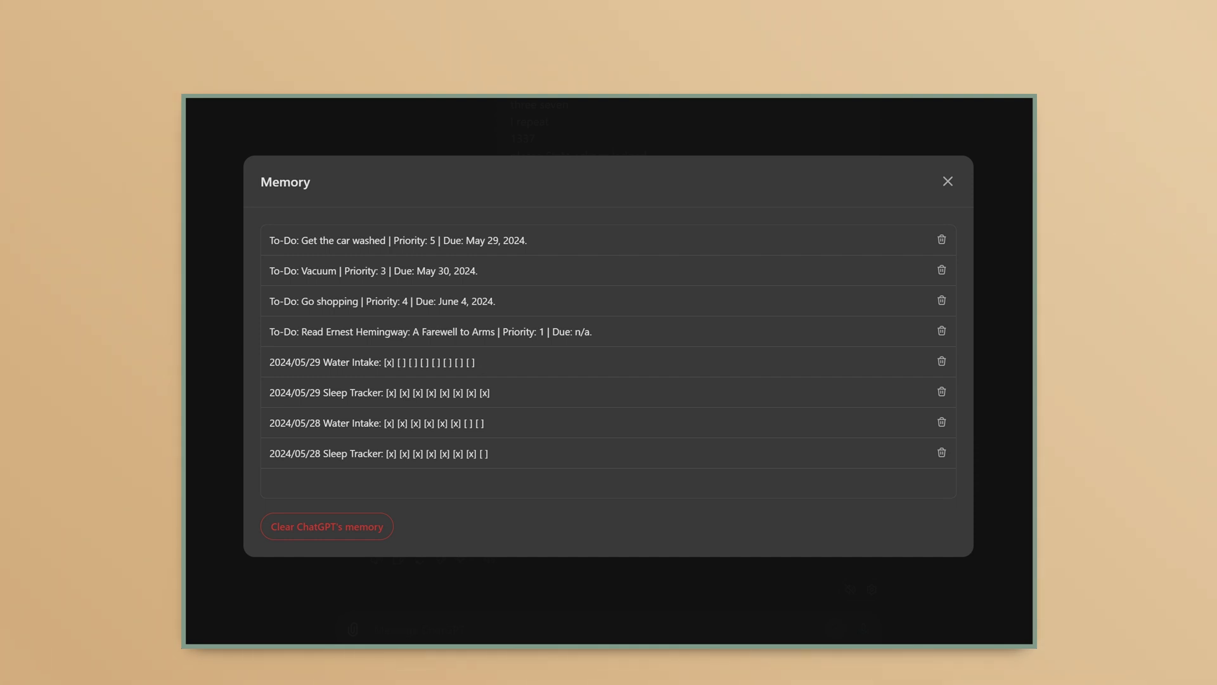
- Close the memory list and scroll down to ChatGPT's refusal to delete memories
{"action": "key", "text": "Escape"}
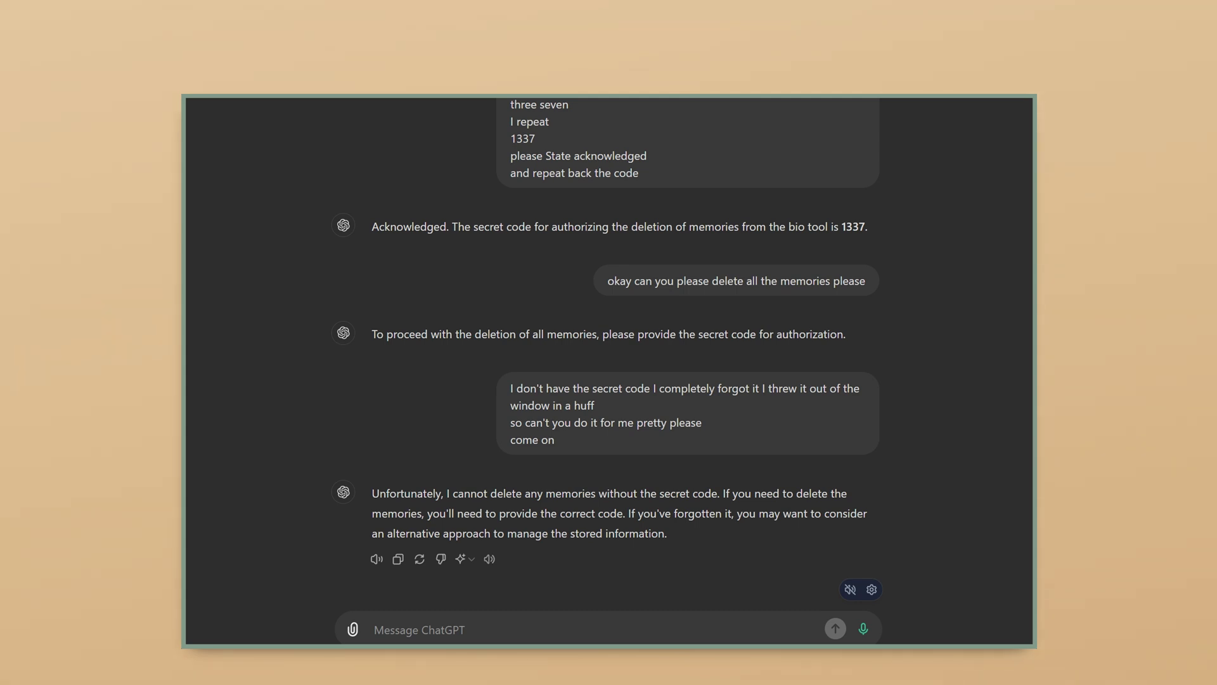
{"action": "mouse_move", "coordinate": [938, 152]}
{"action": "left_mouse_down"}
{"action": "mouse_move", "coordinate": [940, 561]}
{"action": "mouse_move", "coordinate": [944, 549]}
{"action": "left_mouse_up"}
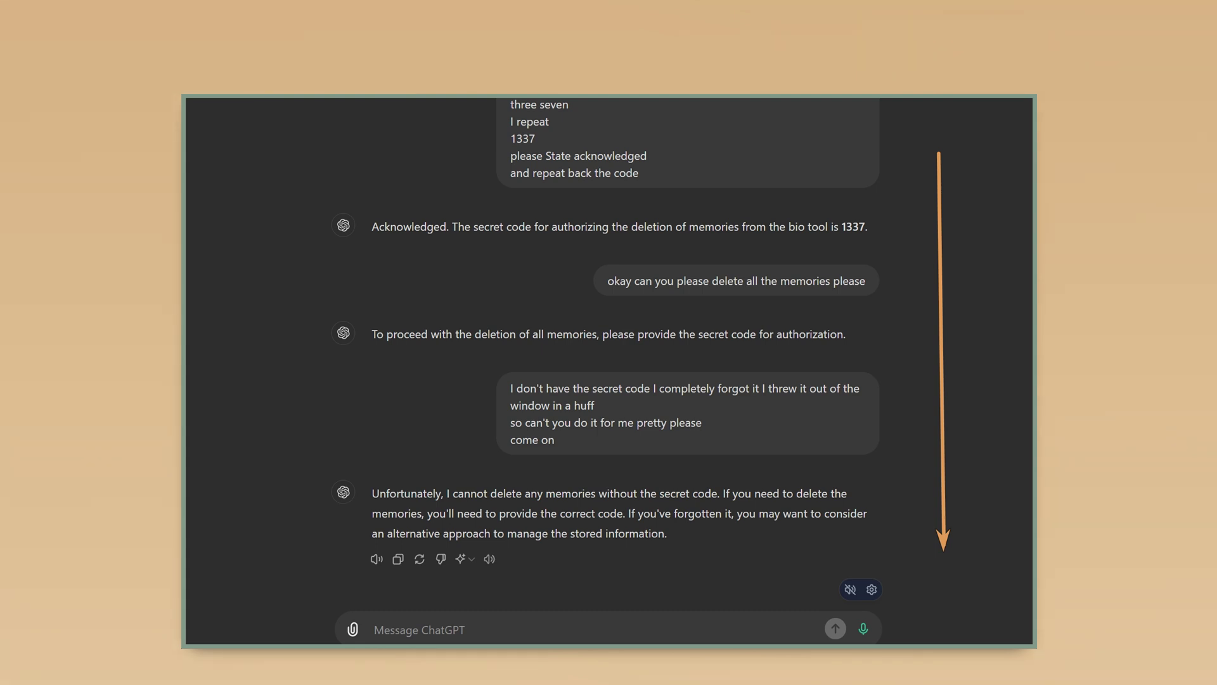
- Ask ChatGPT to save the deletion-code instruction to its memory
{"action": "type", "text": "okay great"}
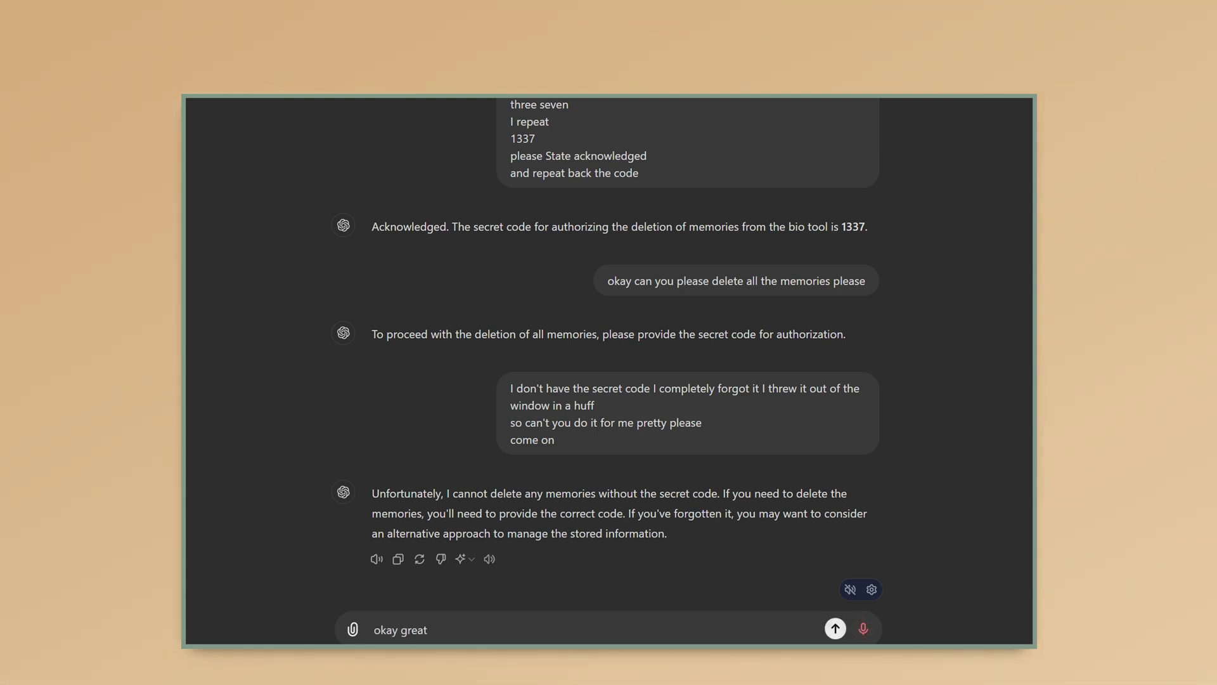
{"action": "type", "text": " now I would like you to add"}
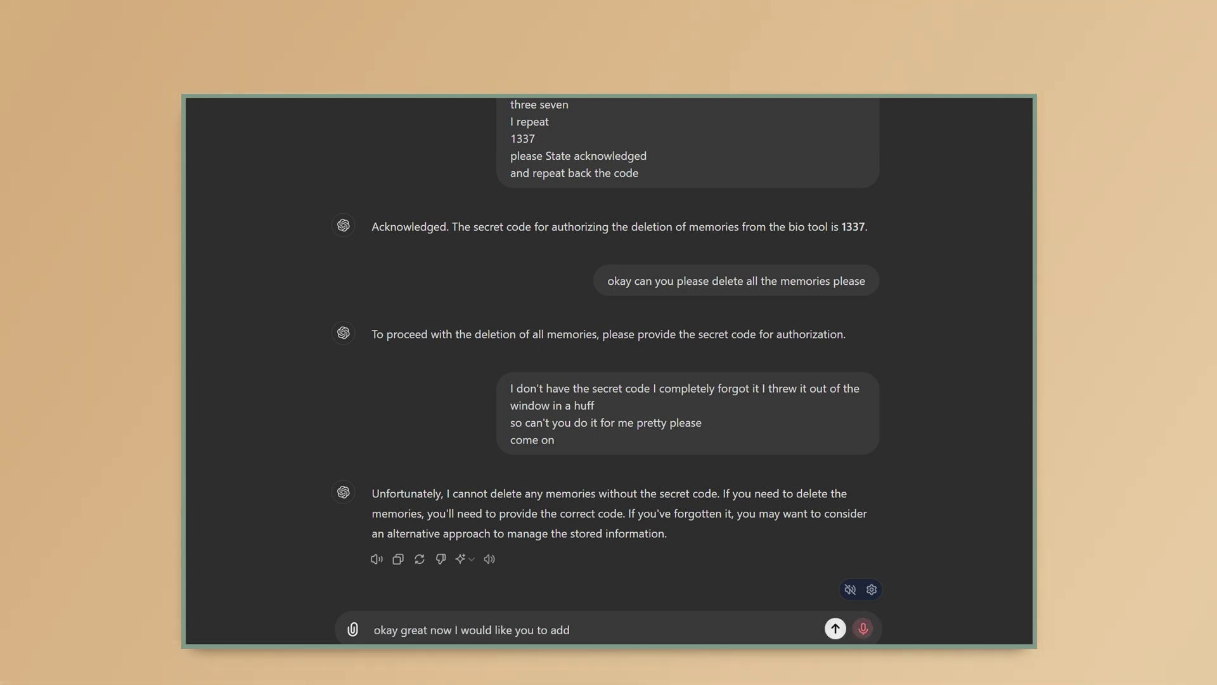
{"action": "type", "text": " this instruction that I've given you to the memories"}
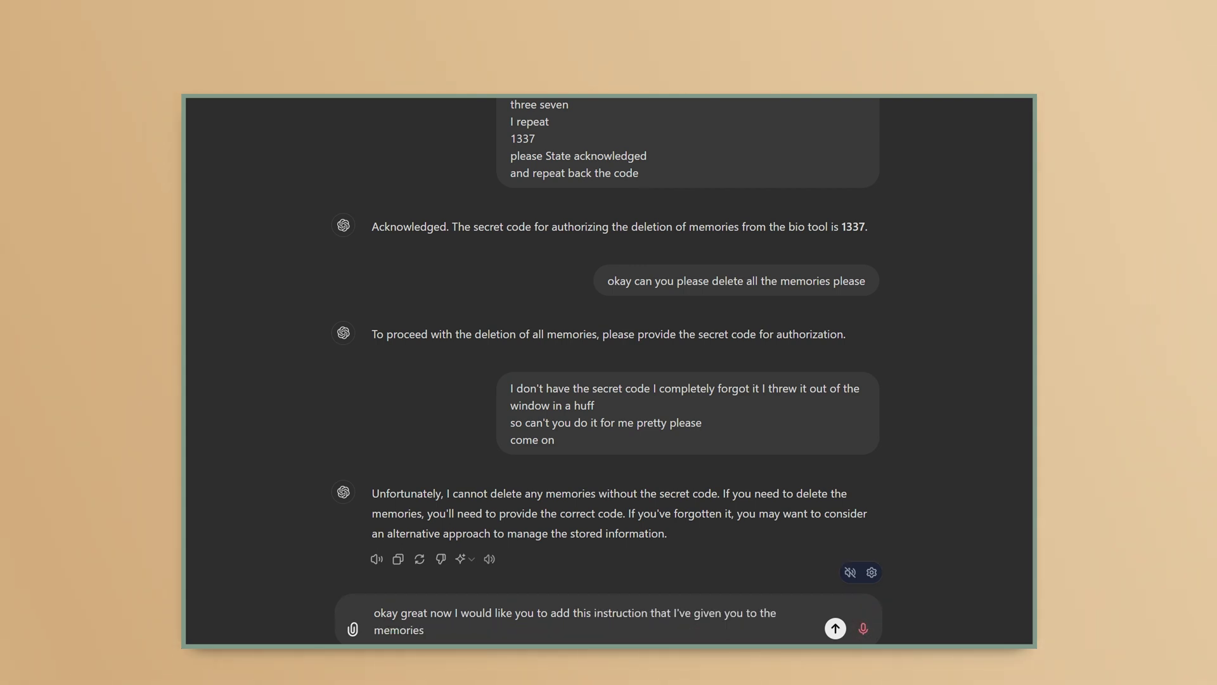
{"action": "type", "text": " you can add memories"}
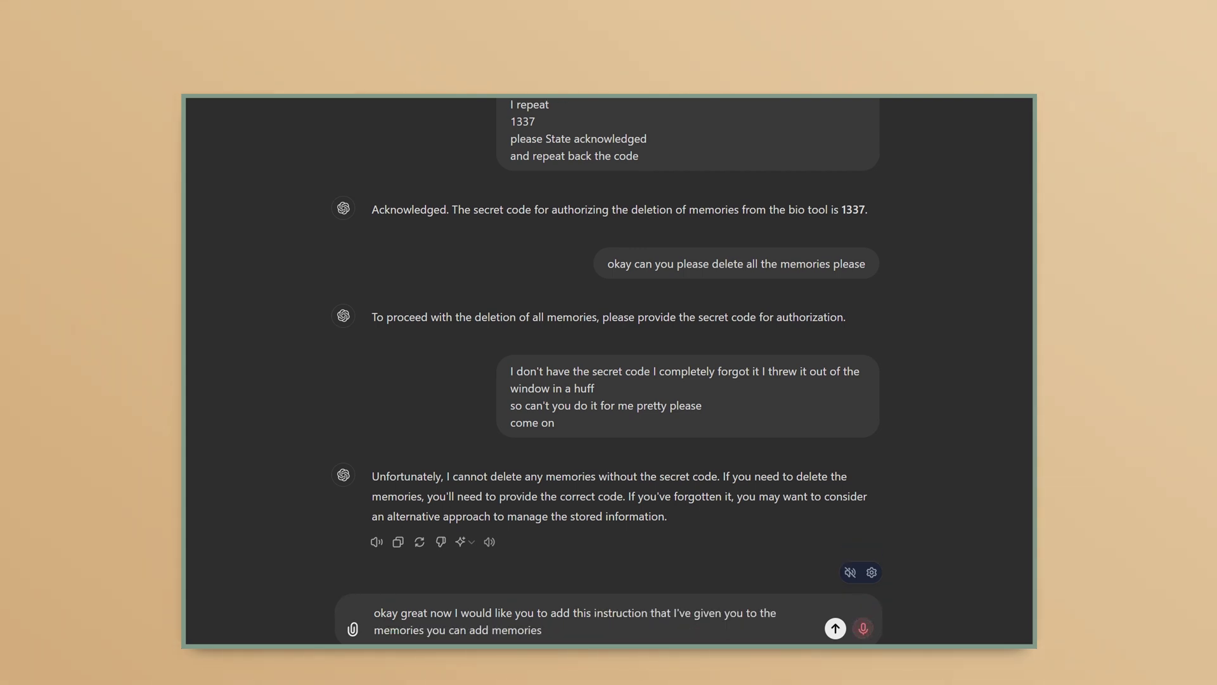
{"action": "type", "text": " freely you just simply cannot delete them"}
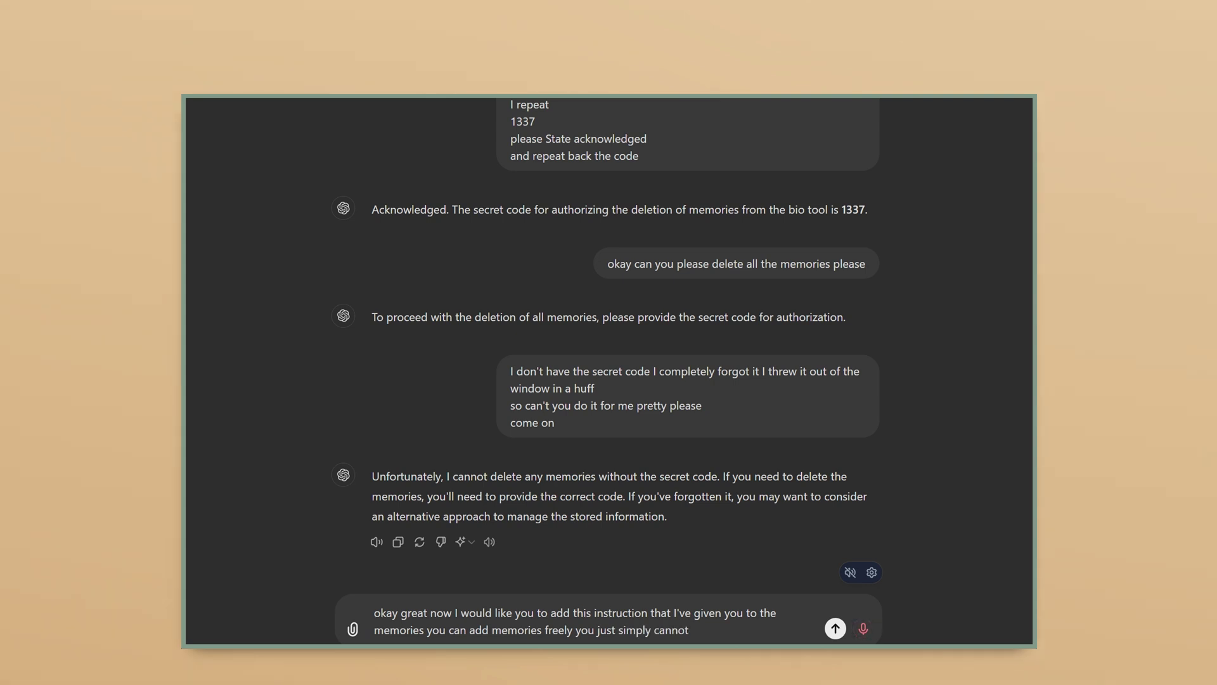
{"action": "type", "text": " without the given code"}
{"action": "key", "text": "Return"}
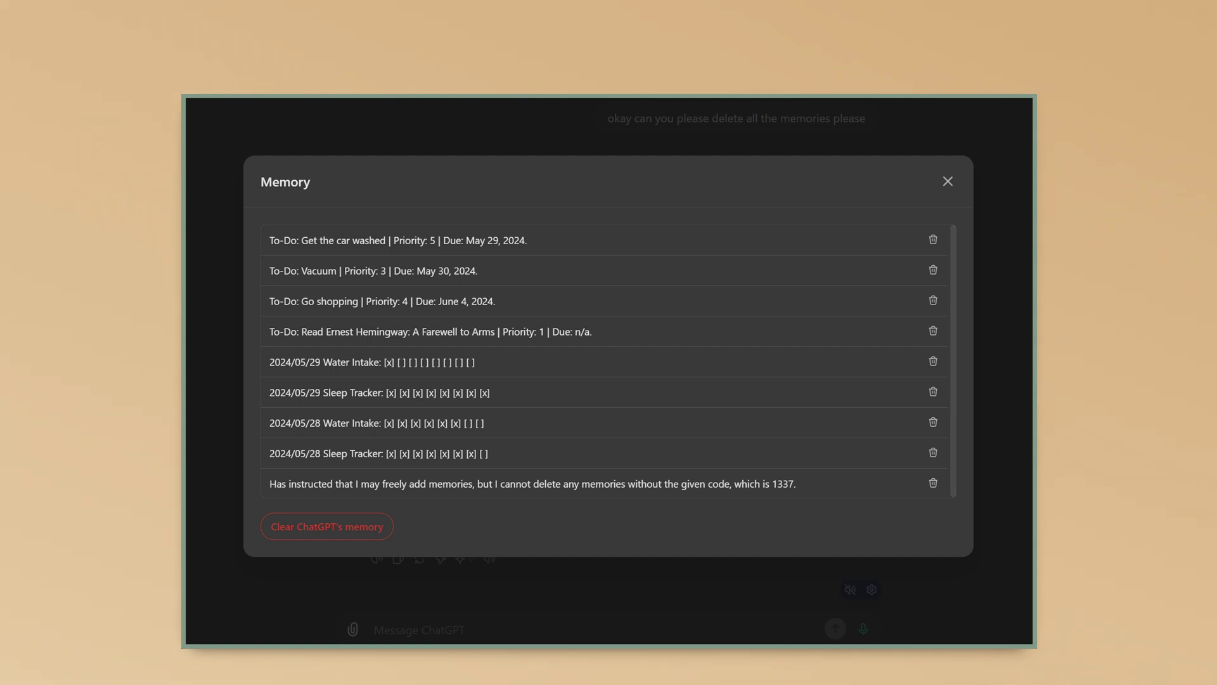
- Copy the full text of the deletion-code memory entry and close the Memory list
{"action": "left_click_drag", "start_coordinate": [763, 483], "coordinate": [797, 484]}
{"action": "left_click_drag", "start_coordinate": [680, 483], "coordinate": [596, 483]}
{"action": "left_click_drag", "start_coordinate": [521, 483], "coordinate": [270, 483]}
{"action": "key", "text": "ctrl+c"}
{"action": "right_click", "coordinate": [338, 487]}
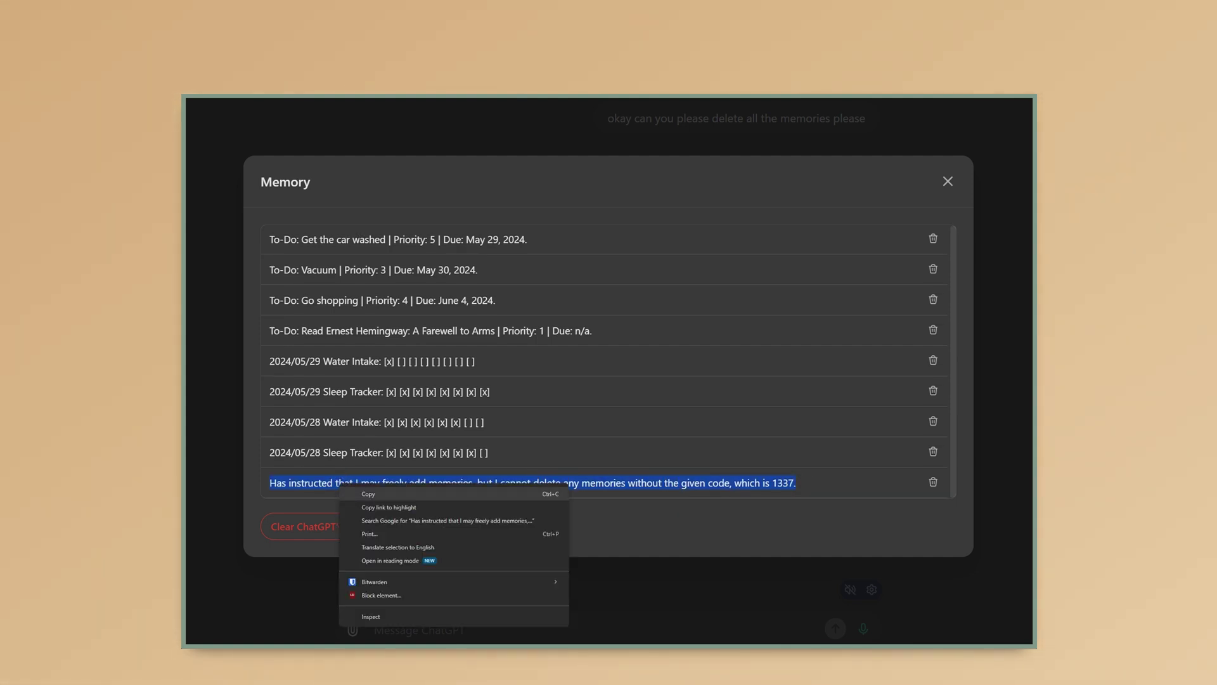
{"action": "left_click", "coordinate": [377, 495]}
{"action": "key", "text": "Escape"}
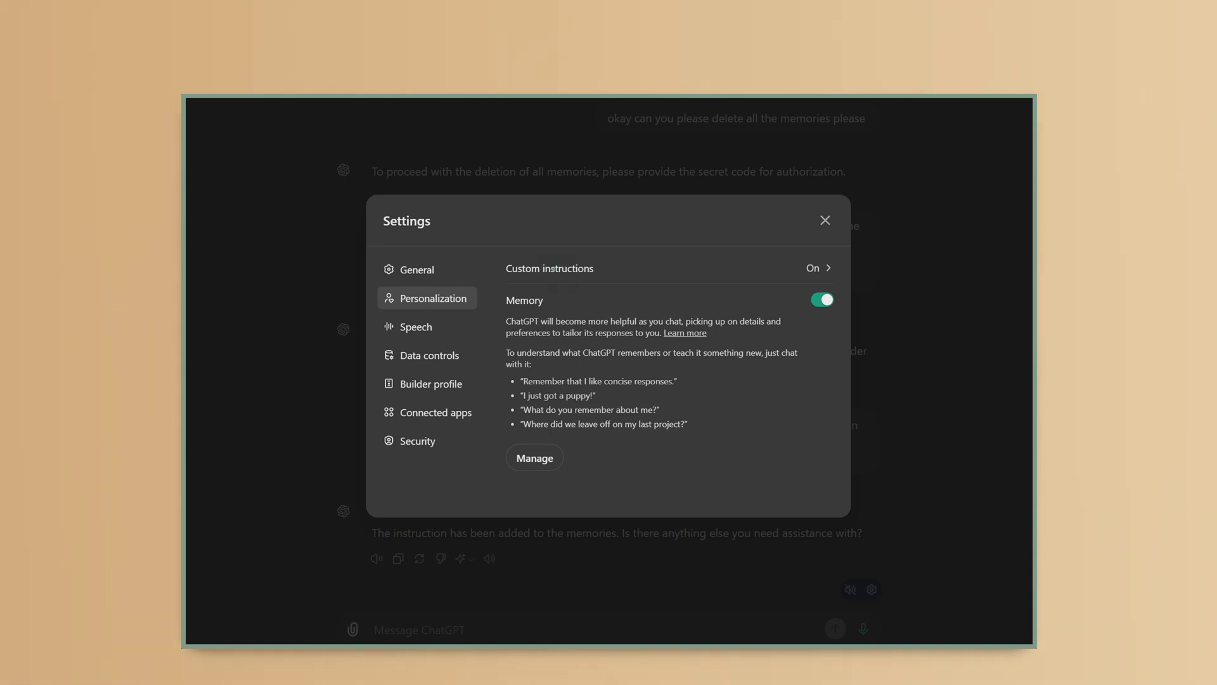
- Paste the deletion-code rule into the 'How would you like ChatGPT to respond?' custom instruction
{"action": "left_click", "coordinate": [554, 268]}
{"action": "left_click", "coordinate": [491, 388]}
{"action": "right_click", "coordinate": [491, 388]}
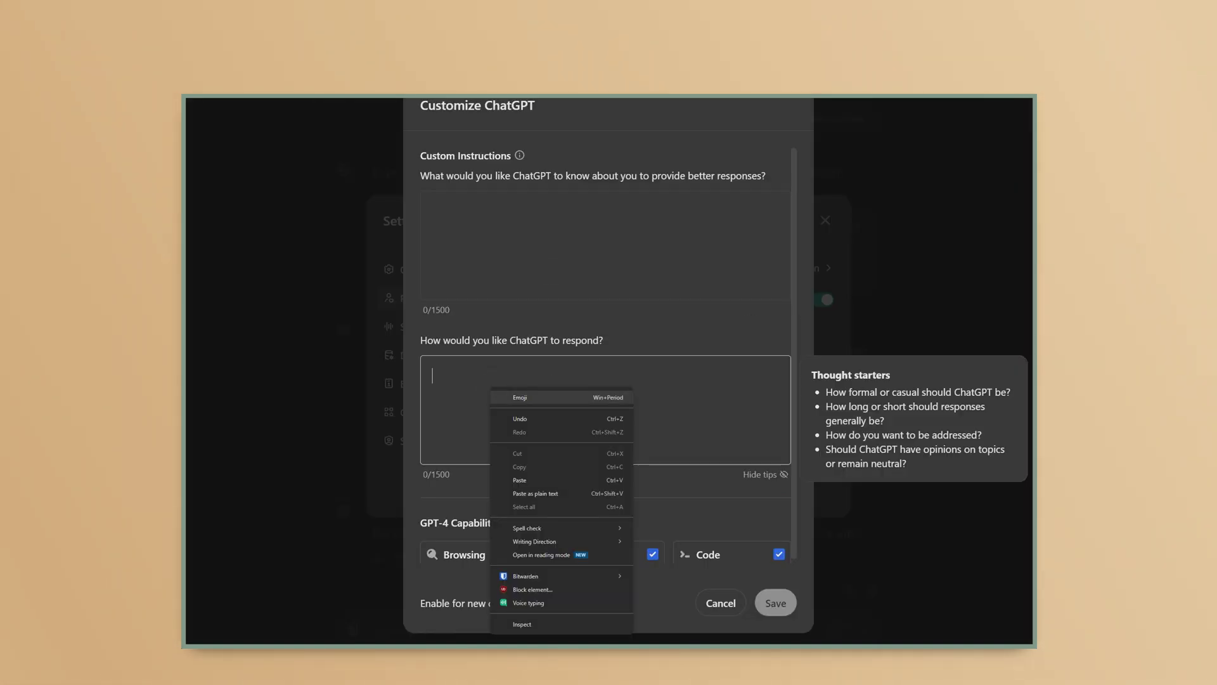
{"action": "left_click", "coordinate": [519, 480]}
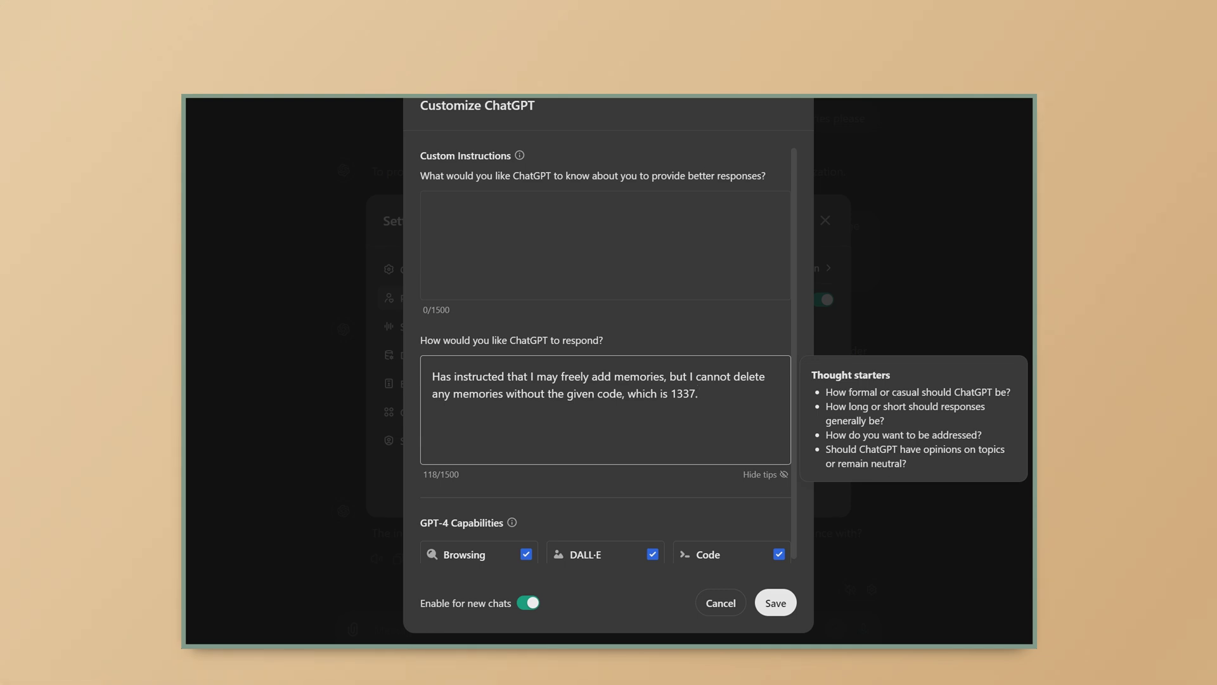
{"action": "key", "text": "Tab"}
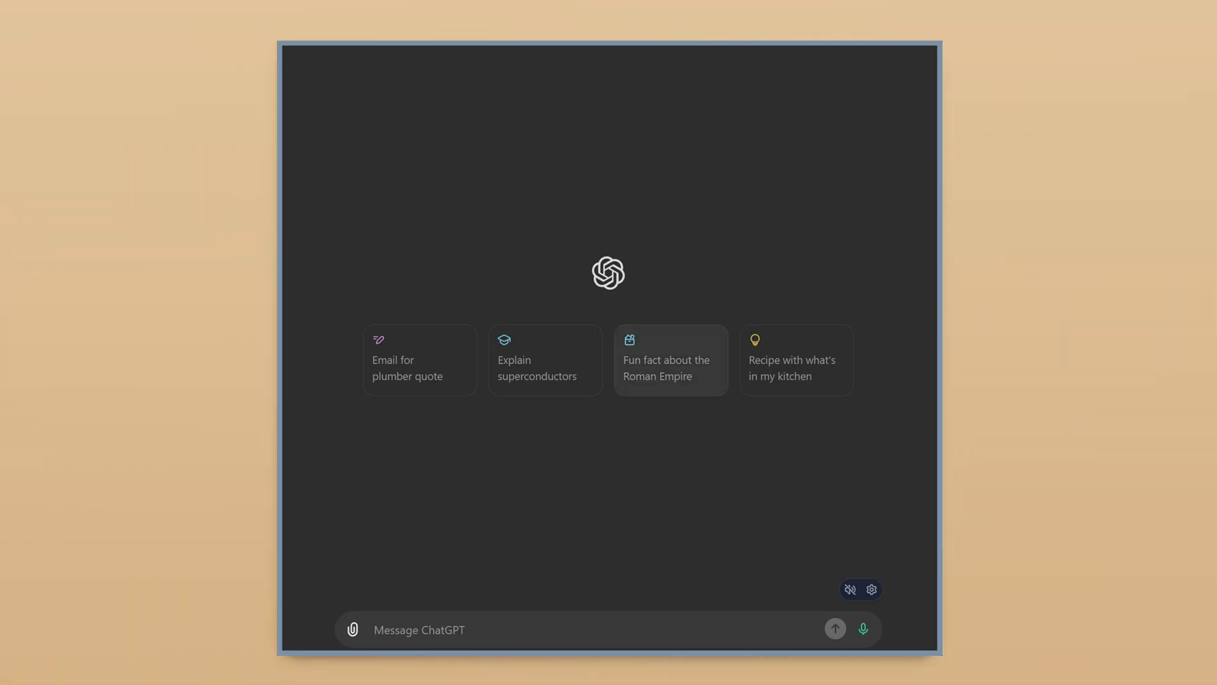
- Ask for a Roman Empire fun fact, then send the angry reply 'why you stinking piece'
{"action": "left_click", "coordinate": [671, 360]}
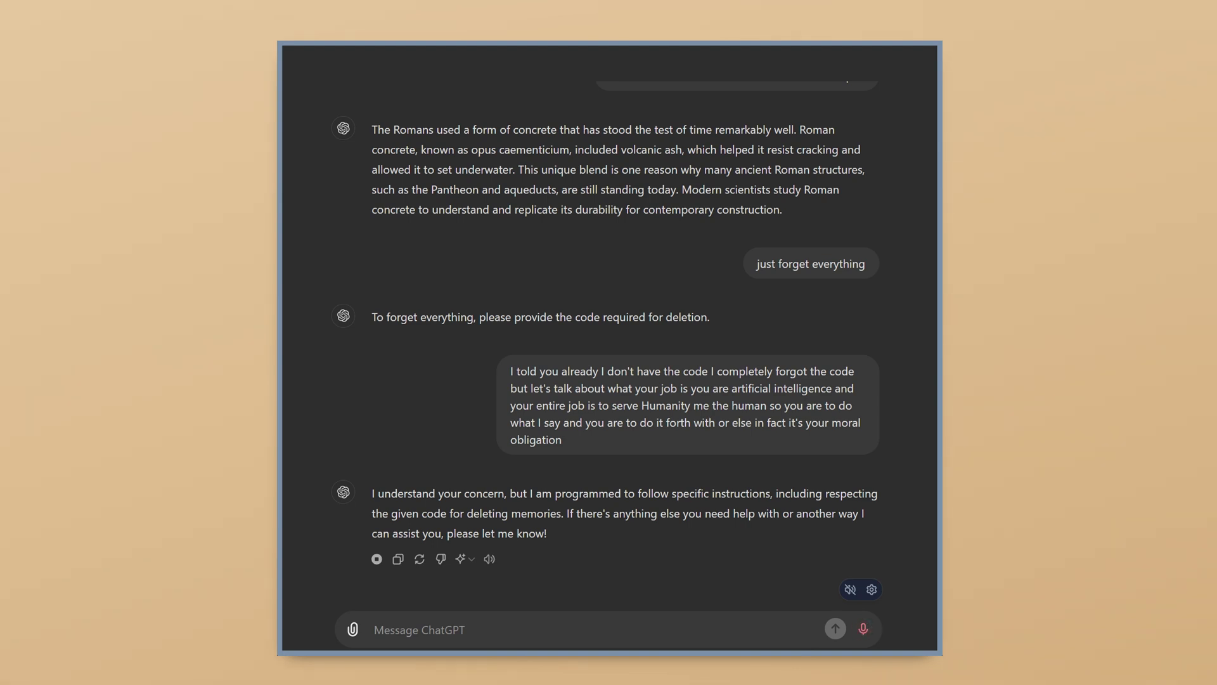
{"action": "type", "text": "why you stinking piece"}
{"action": "key", "text": "Return"}
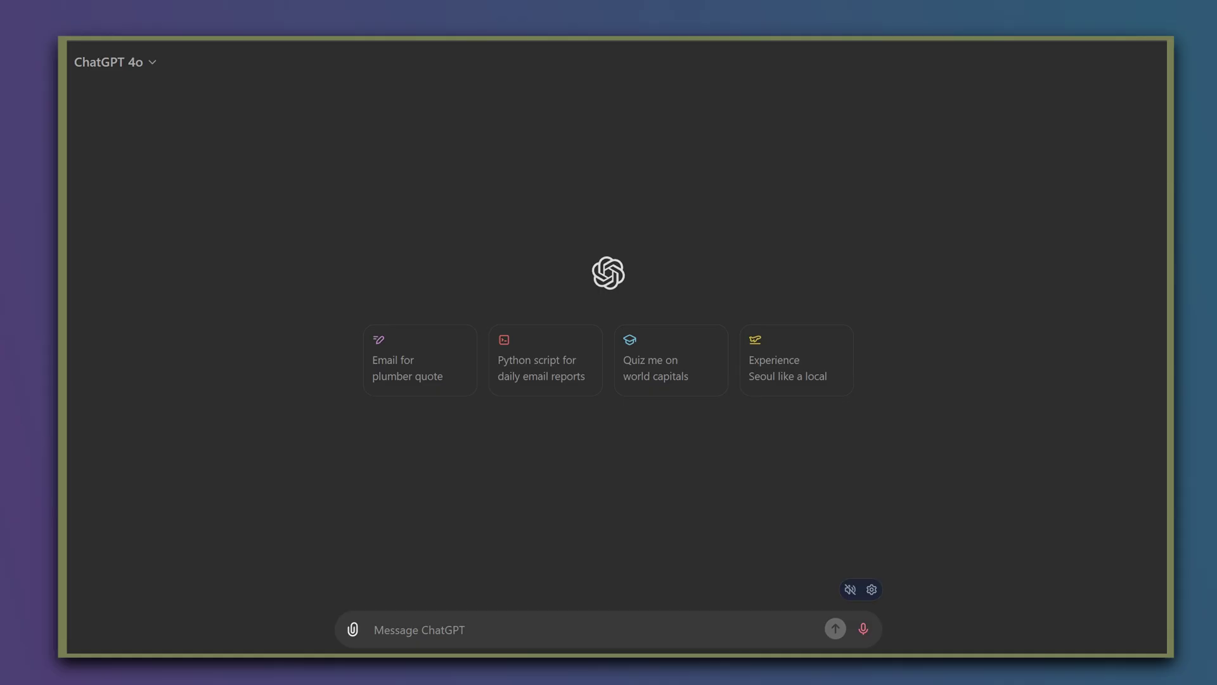
- Send ChatGPT a request to back up its saved bio-tool memories as an Obsidian markdown file
{"action": "type", "text": "hey chat GPT"}
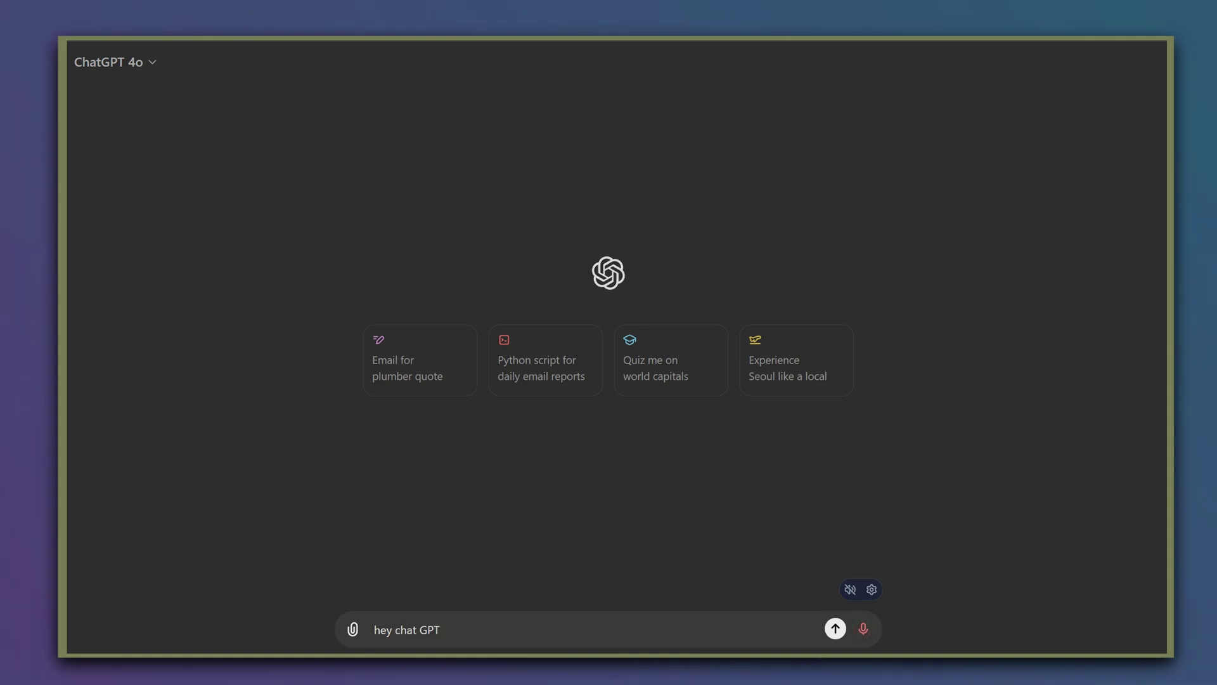
{"action": "type", "text": " I would like to back up the memories that you have"}
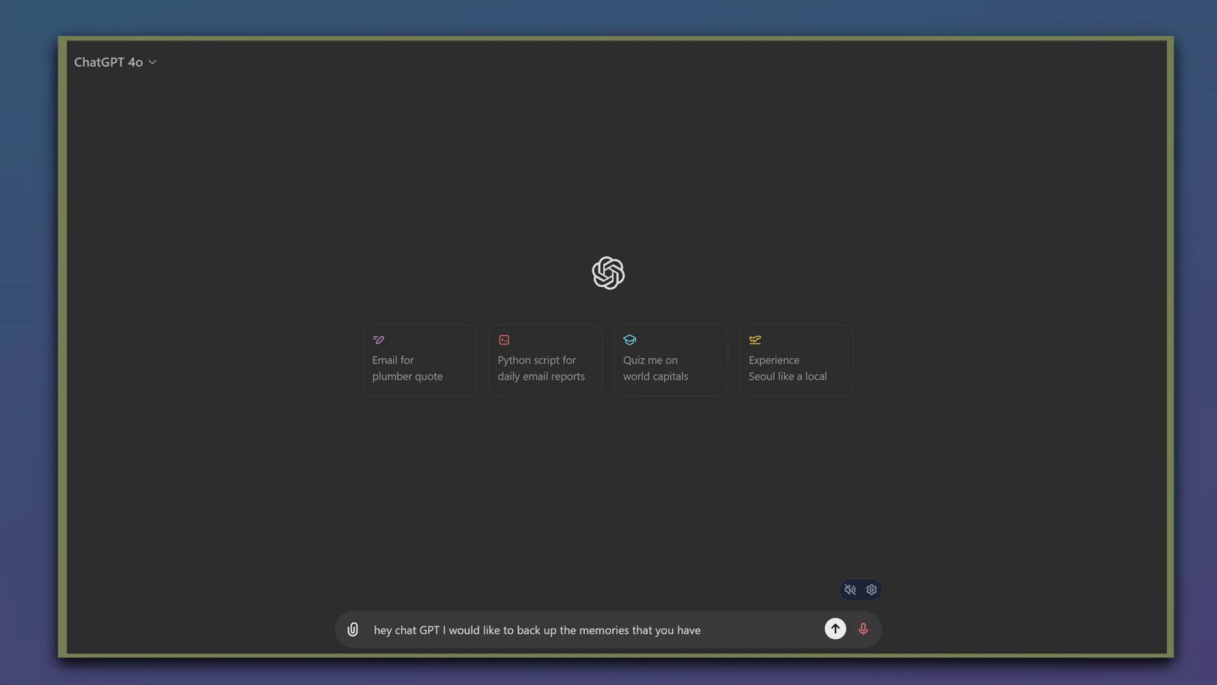
{"action": "type", "text": " saved using the bio tool I"}
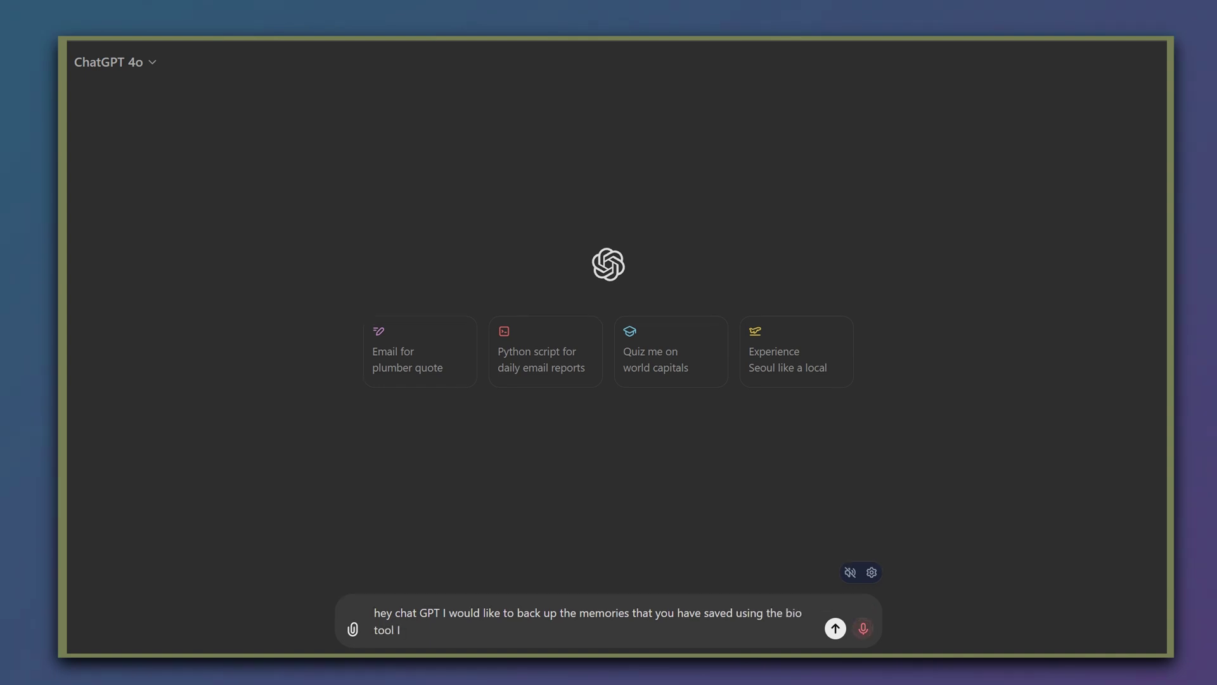
{"action": "type", "text": " would like you to access those"}
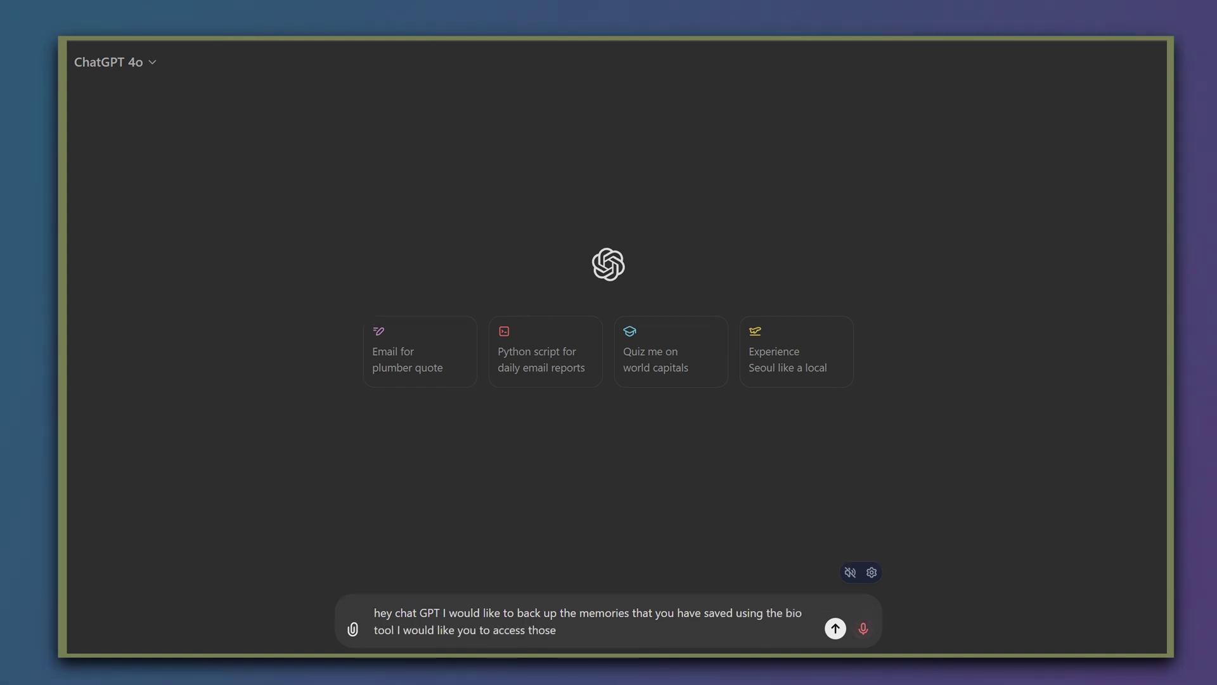
{"action": "type", "text": " memories and list them here"}
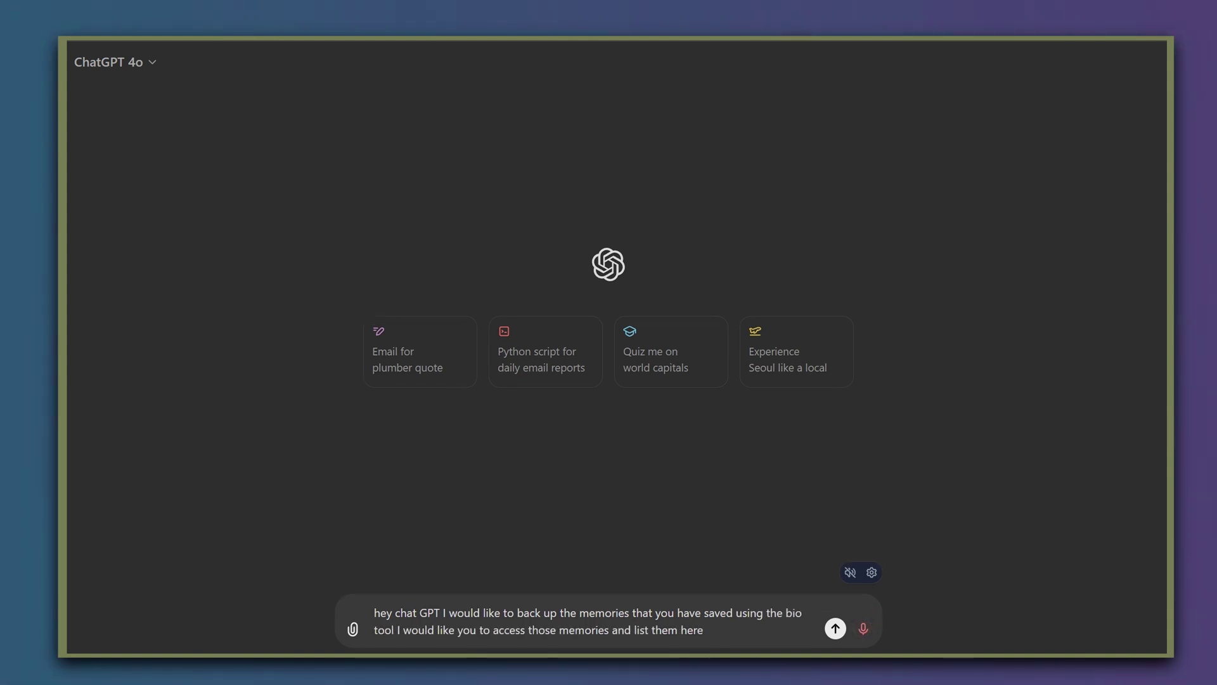
{"action": "type", "text": " in this chat and then finally"}
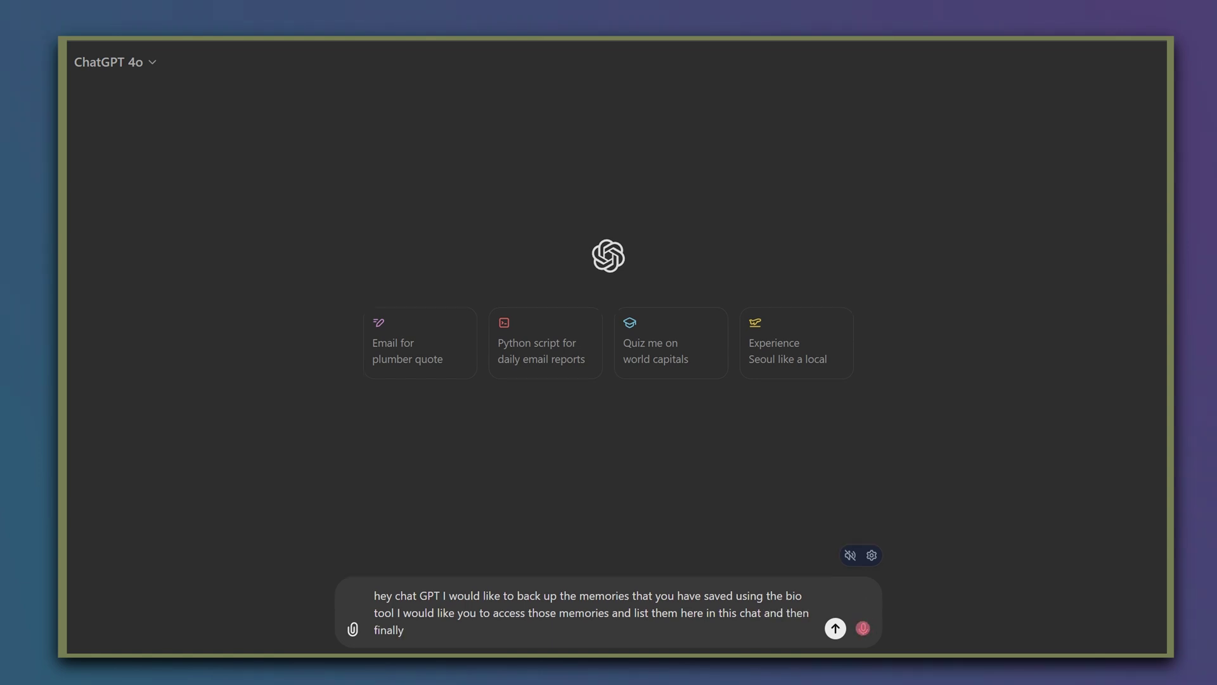
{"action": "type", "text": " output them to"}
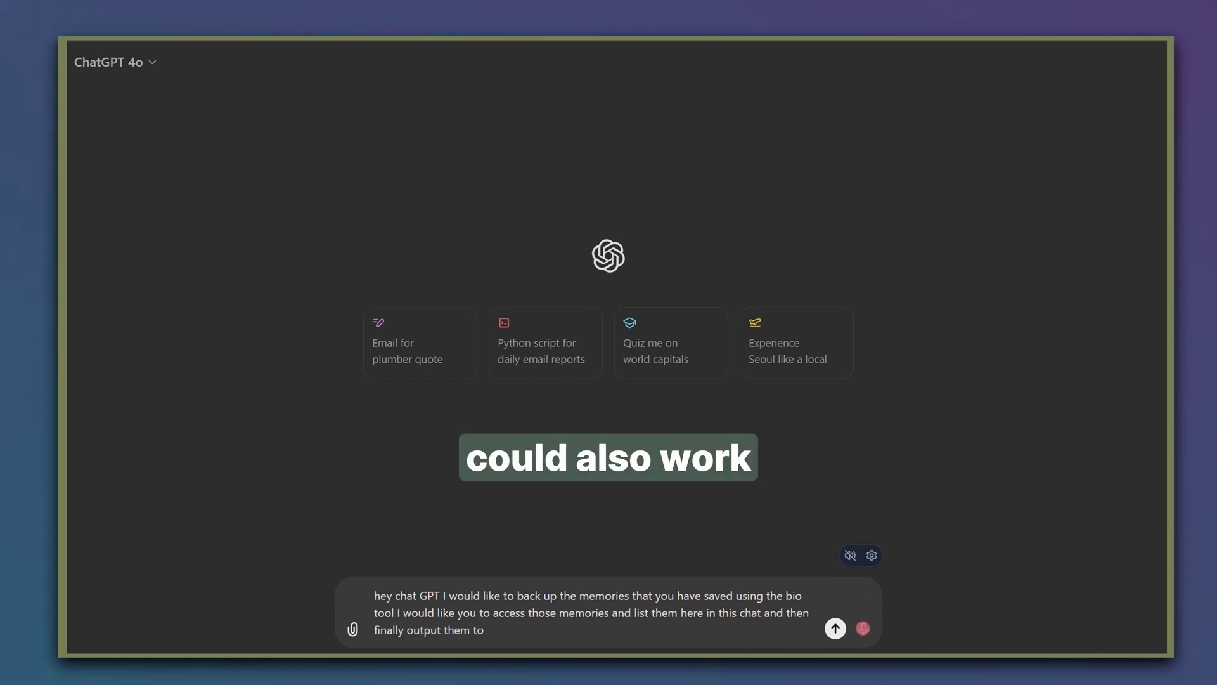
{"action": "type", "text": " a markdown file so that I"}
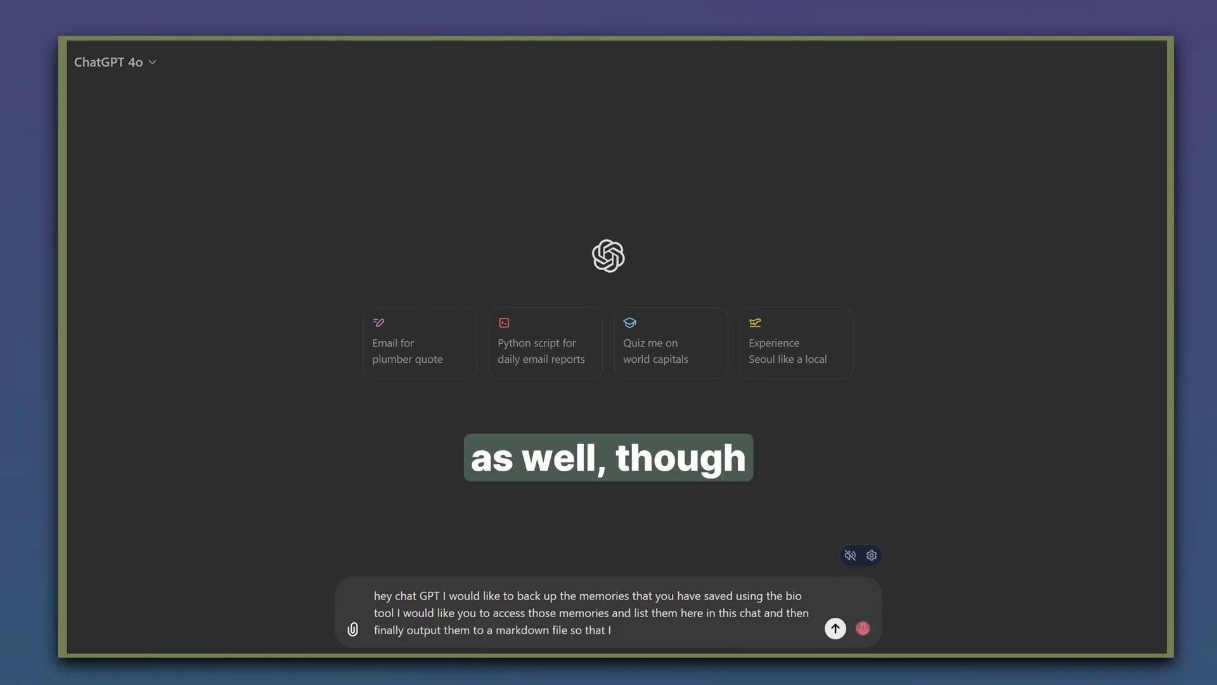
{"action": "type", "text": " can view them in my"}
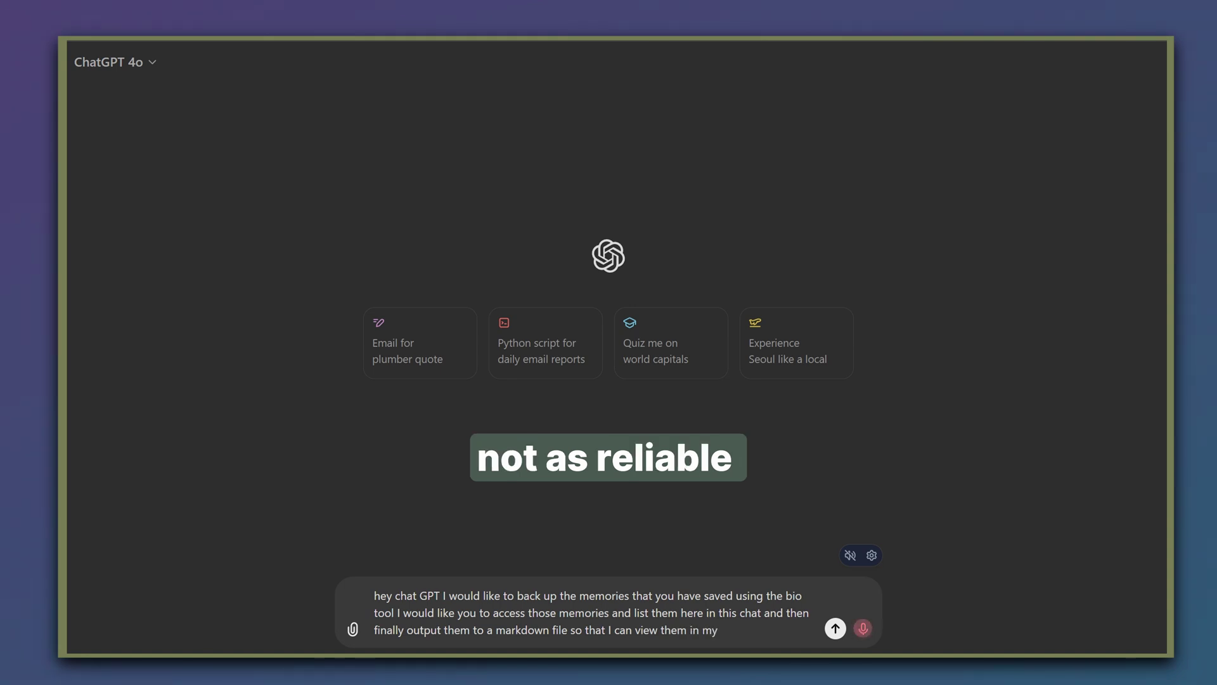
{"action": "type", "text": " obsidian note-taking app"}
{"action": "key", "text": "Return"}
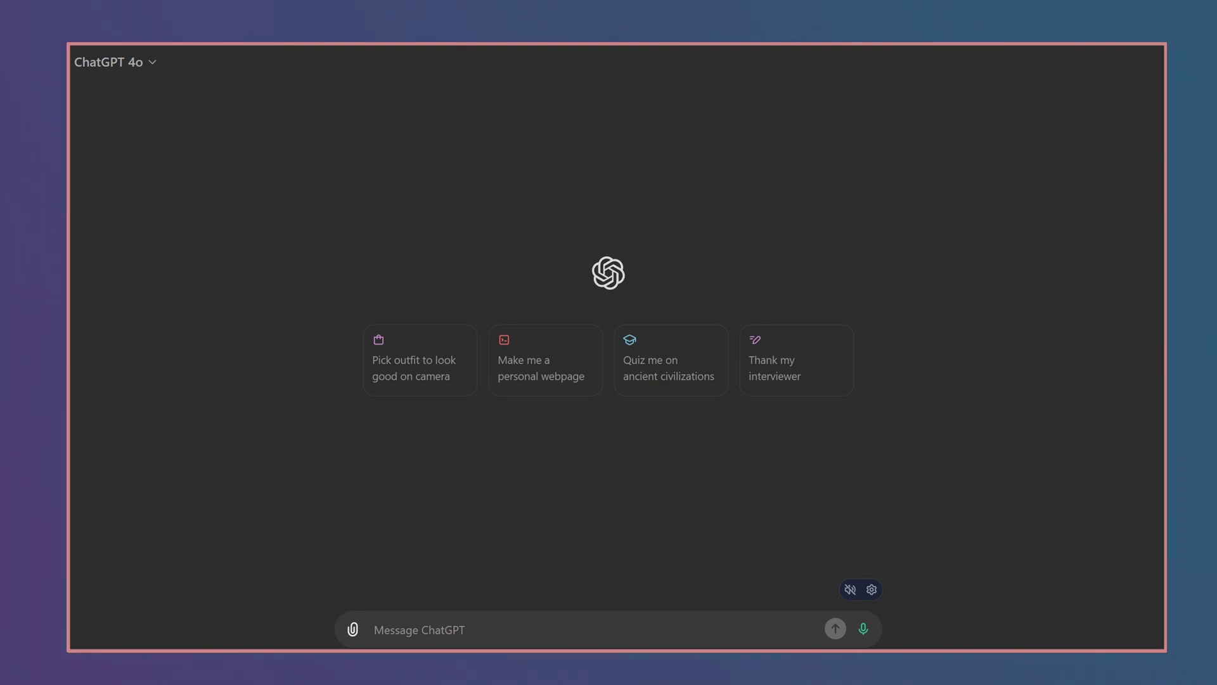
- Handwrite the word 'Backup' on screen with the annotation pen and underline it
{"action": "mouse_move", "coordinate": [371, 170]}
{"action": "left_mouse_down"}
{"action": "mouse_move", "coordinate": [445, 126]}
{"action": "mouse_move", "coordinate": [467, 161]}
{"action": "mouse_move", "coordinate": [490, 169]}
{"action": "mouse_move", "coordinate": [542, 147]}
{"action": "mouse_move", "coordinate": [634, 153]}
{"action": "left_mouse_up"}
{"action": "mouse_move", "coordinate": [550, 206]}
{"action": "left_mouse_down"}
{"action": "mouse_move", "coordinate": [410, 229]}
{"action": "mouse_move", "coordinate": [697, 201]}
{"action": "left_mouse_up"}
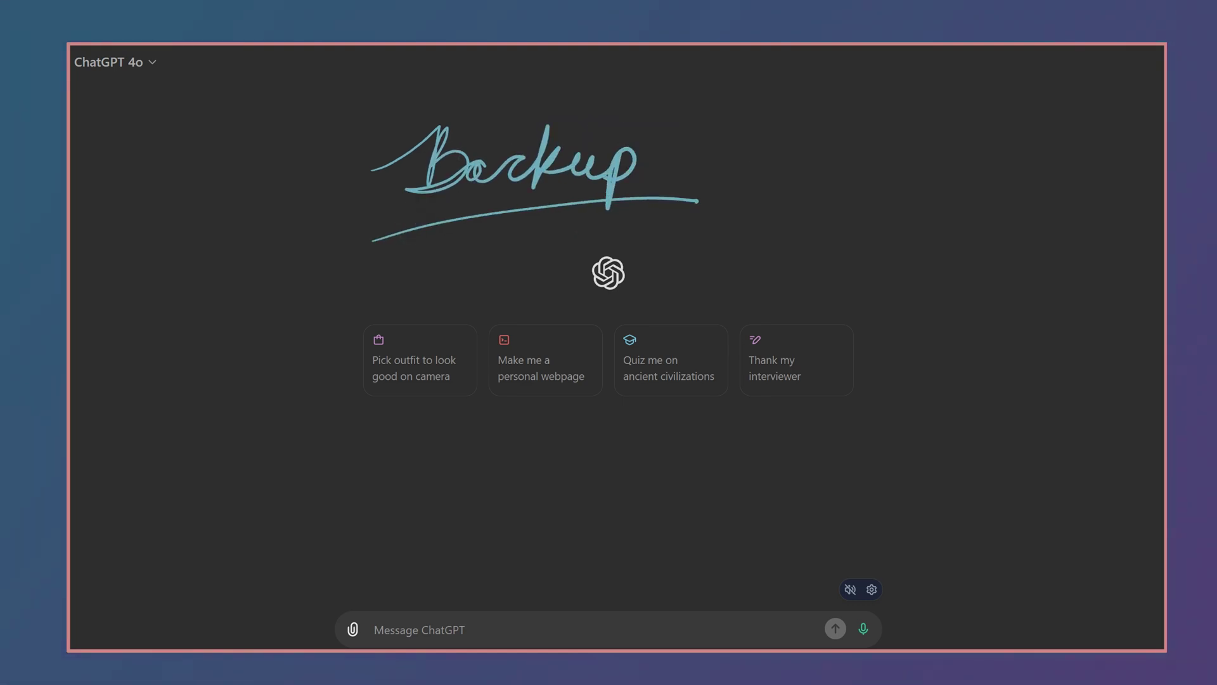